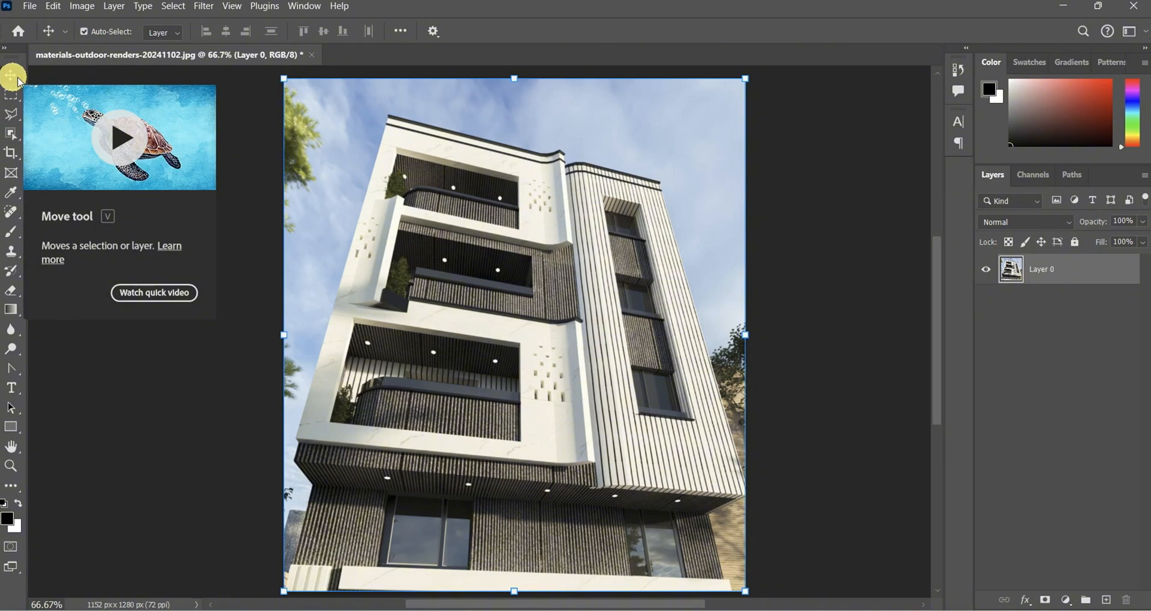
# Draw a rectangular marquee selection over the building's two upper floors
pyautogui.moveTo(456, 174)
pyautogui.mouseDown()
pyautogui.moveTo(416, 216)
pyautogui.moveTo(369, 226)
pyautogui.moveTo(424, 188)
pyautogui.moveTo(506, 172)
pyautogui.moveTo(512, 225)
pyautogui.moveTo(451, 226)
pyautogui.moveTo(478, 174)
pyautogui.moveTo(453, 177)
pyautogui.moveTo(471, 233)
pyautogui.moveTo(442, 189)
pyautogui.moveTo(462, 181)
pyautogui.moveTo(452, 172)
pyautogui.mouseUp()
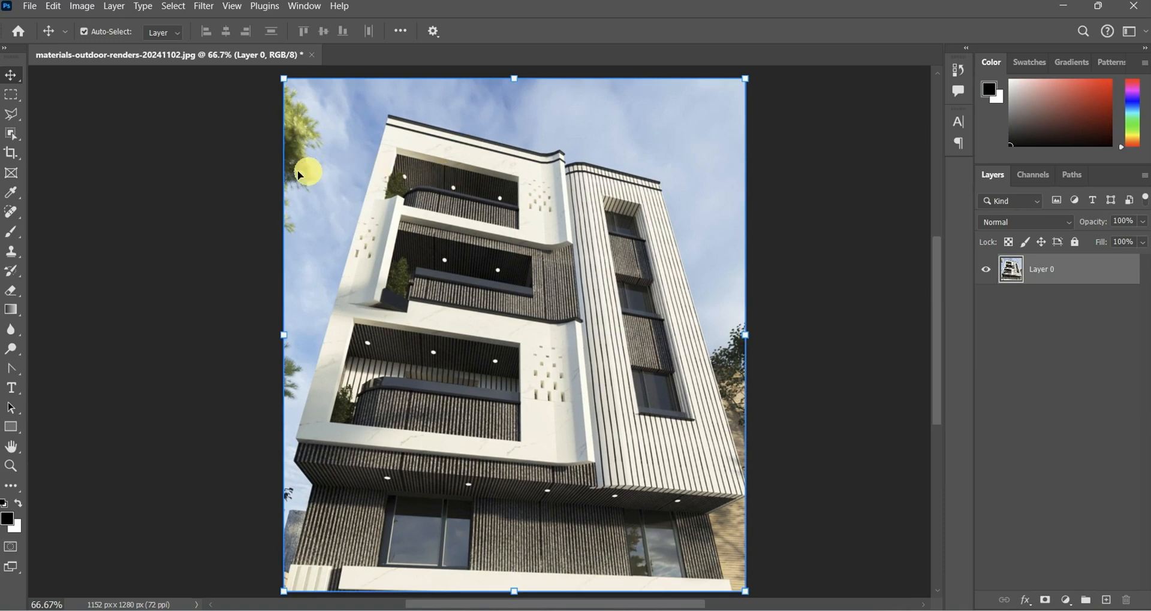
pyautogui.click(13, 101)
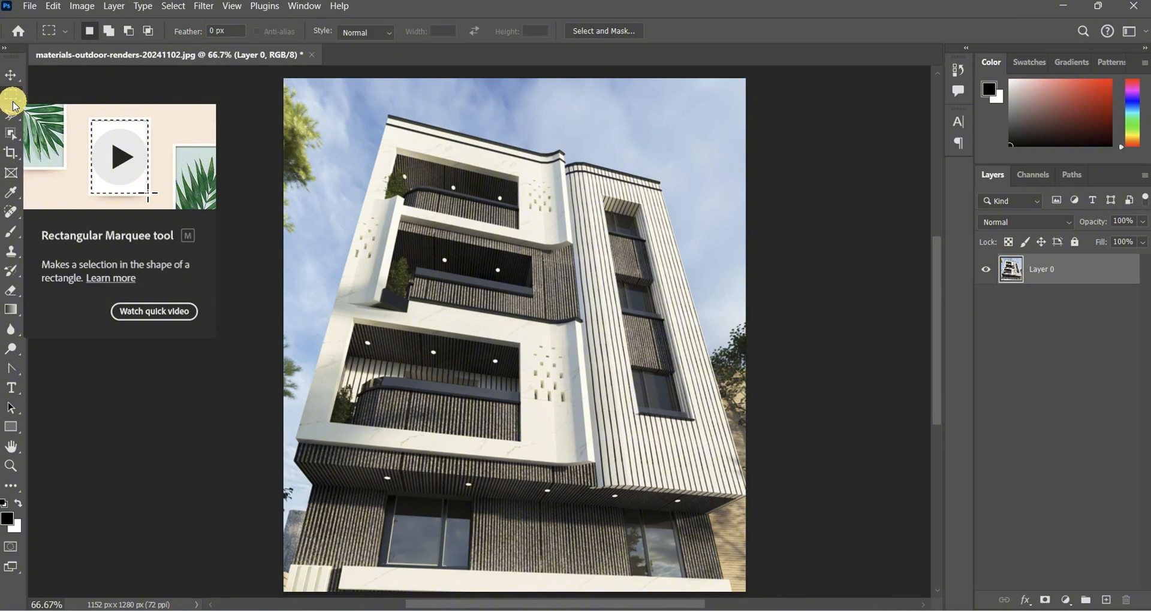
pyautogui.moveTo(17, 98); pyautogui.dragTo(62, 99)
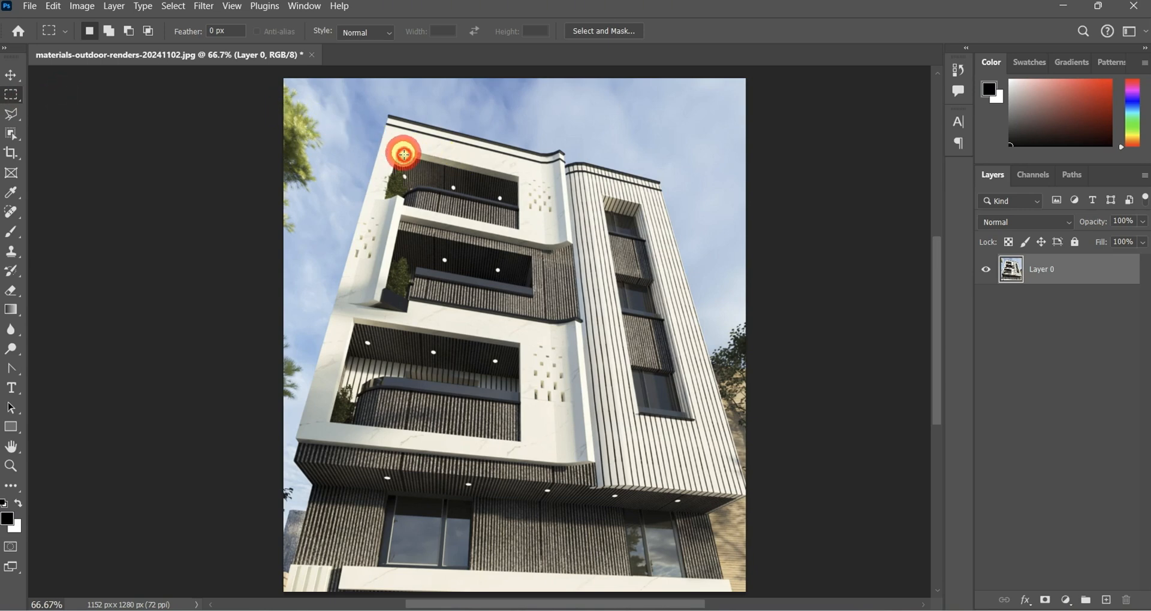
pyautogui.moveTo(404, 154); pyautogui.dragTo(651, 348)
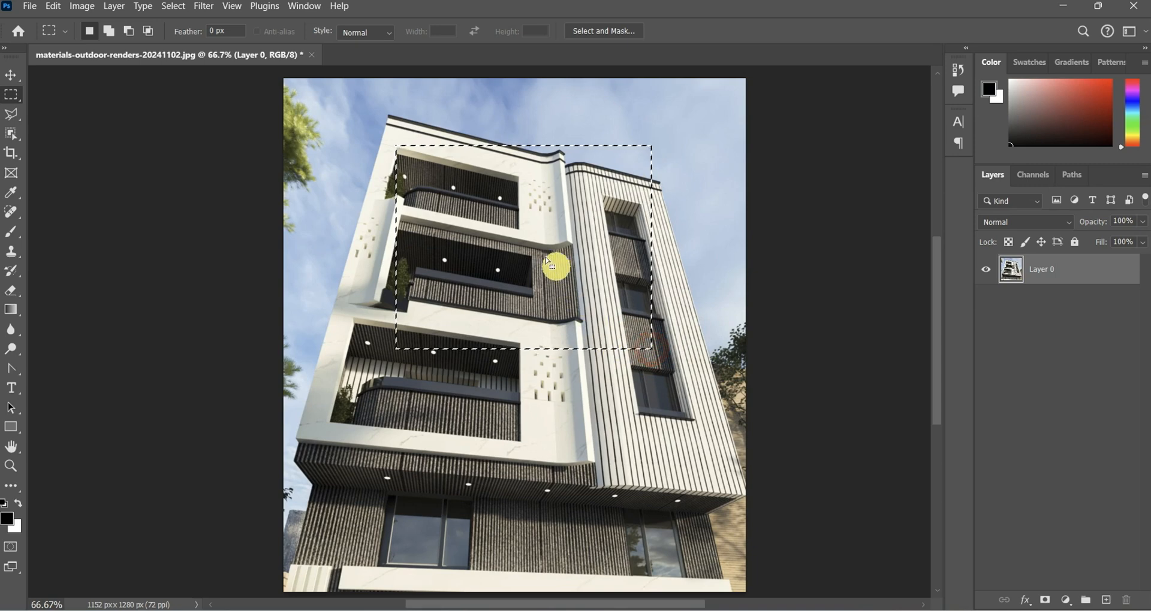
# Draw a square marquee selection about 550 px wide over the central facade, then a smaller square one over the building's upper-left corner
pyautogui.click(520, 235)
pyautogui.moveTo(508, 230); pyautogui.dragTo(585, 312)
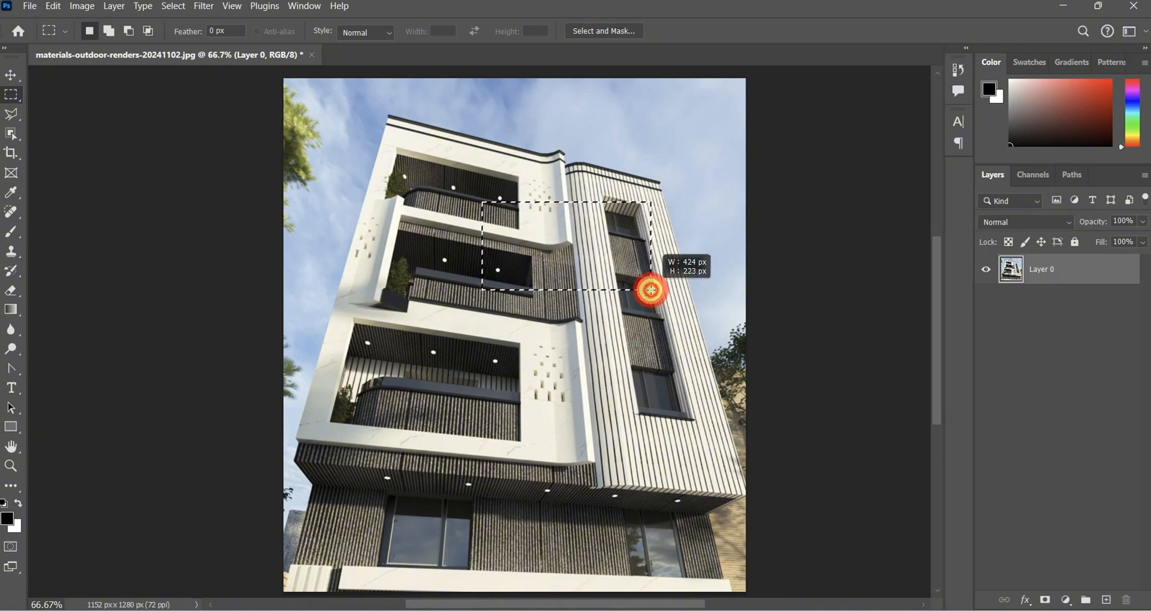
pyautogui.moveTo(651, 290)
pyautogui.mouseDown()
pyautogui.moveTo(673, 264)
pyautogui.moveTo(663, 226)
pyautogui.moveTo(662, 297)
pyautogui.mouseUp()
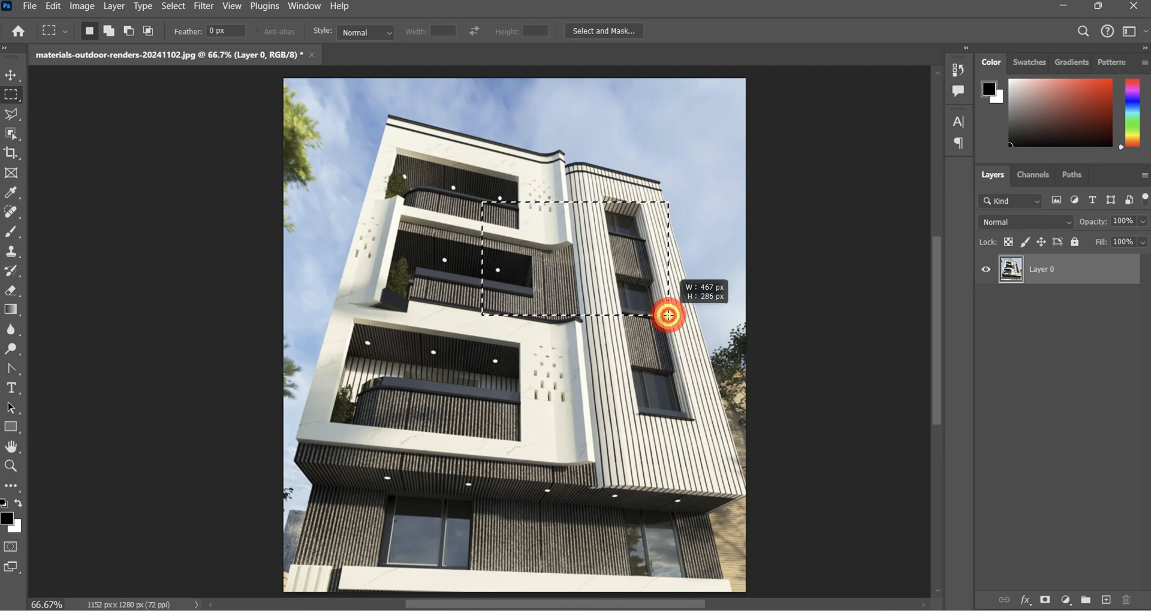
pyautogui.moveTo(669, 315); pyautogui.dragTo(711, 424)
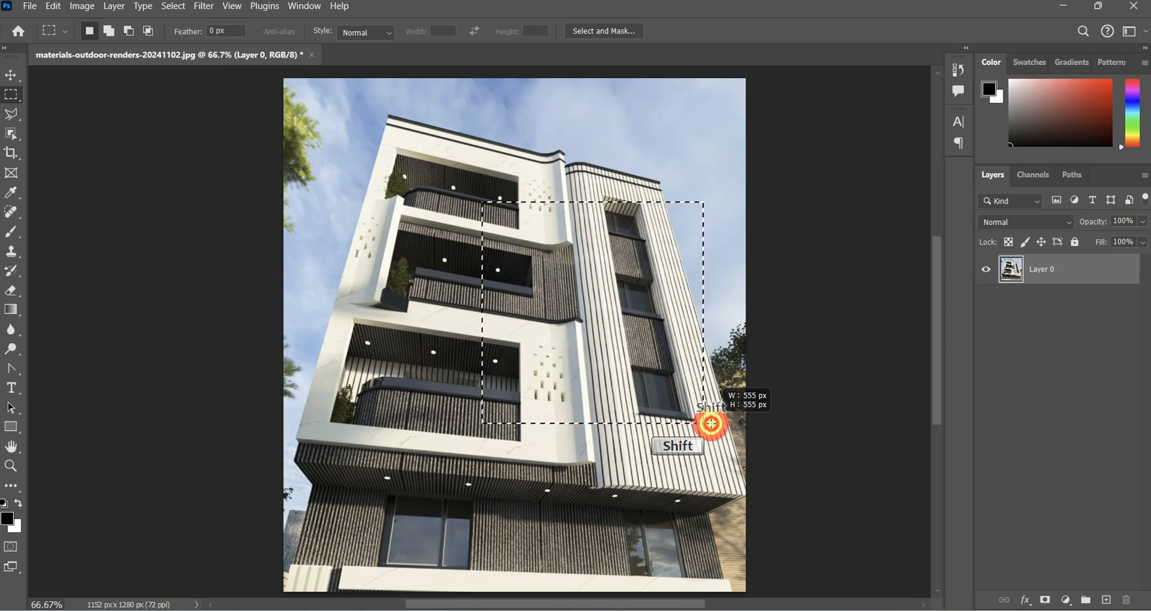
pyautogui.moveTo(711, 423); pyautogui.dragTo(710, 420)
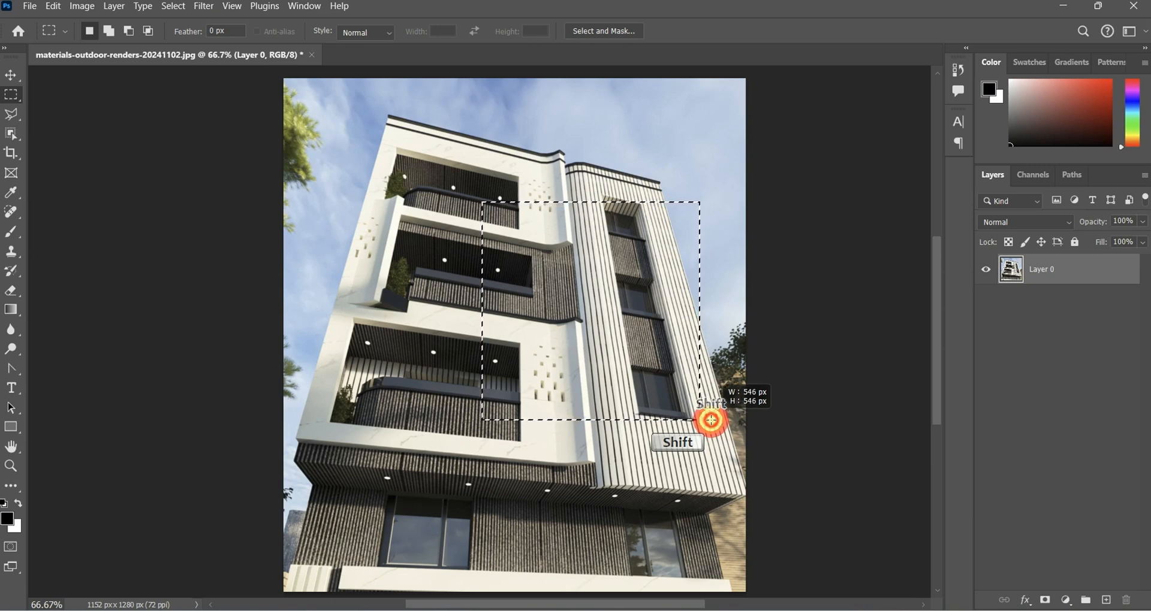
pyautogui.moveTo(711, 420); pyautogui.dragTo(496, 293)
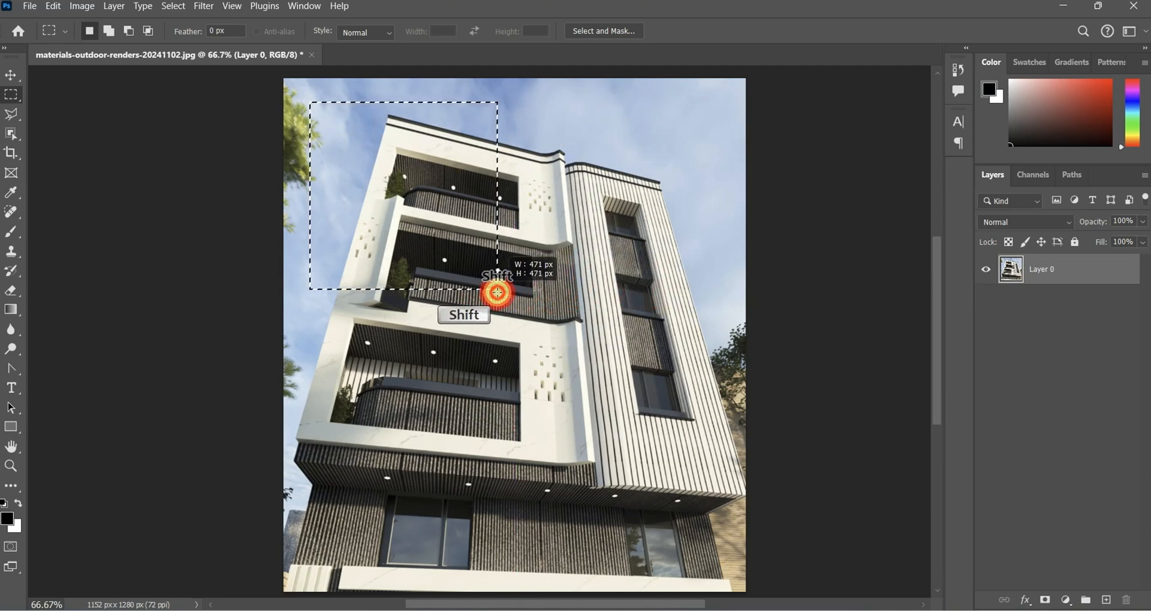
pyautogui.moveTo(497, 293); pyautogui.dragTo(490, 290)
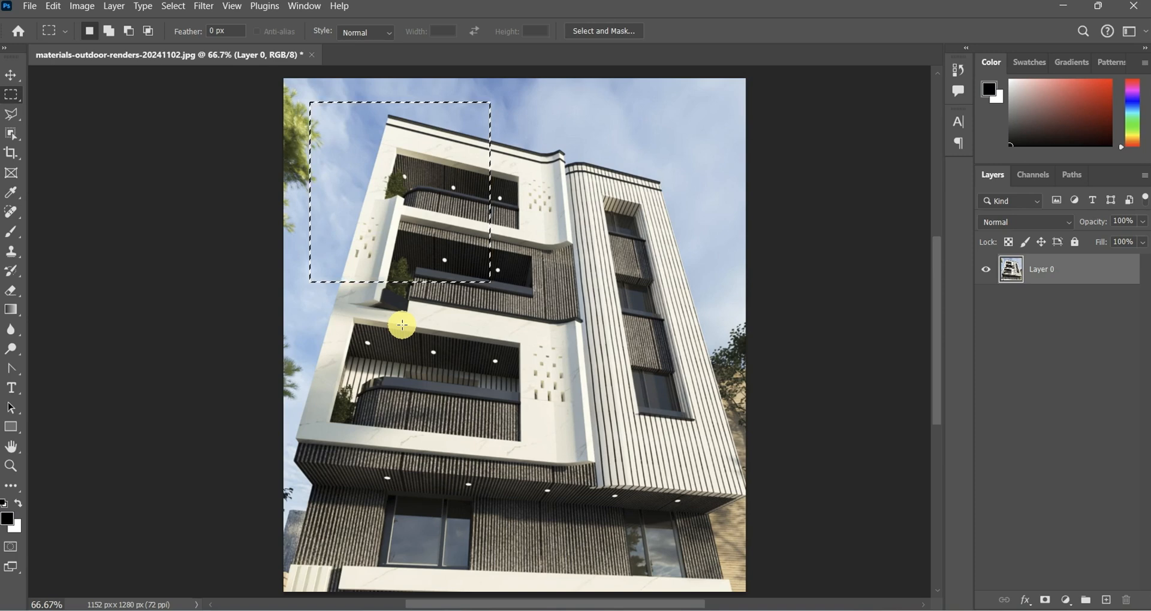
# Draw a circular selection with the Elliptical Marquee tool over the sky and the top of the striped tower
pyautogui.click(12, 95)
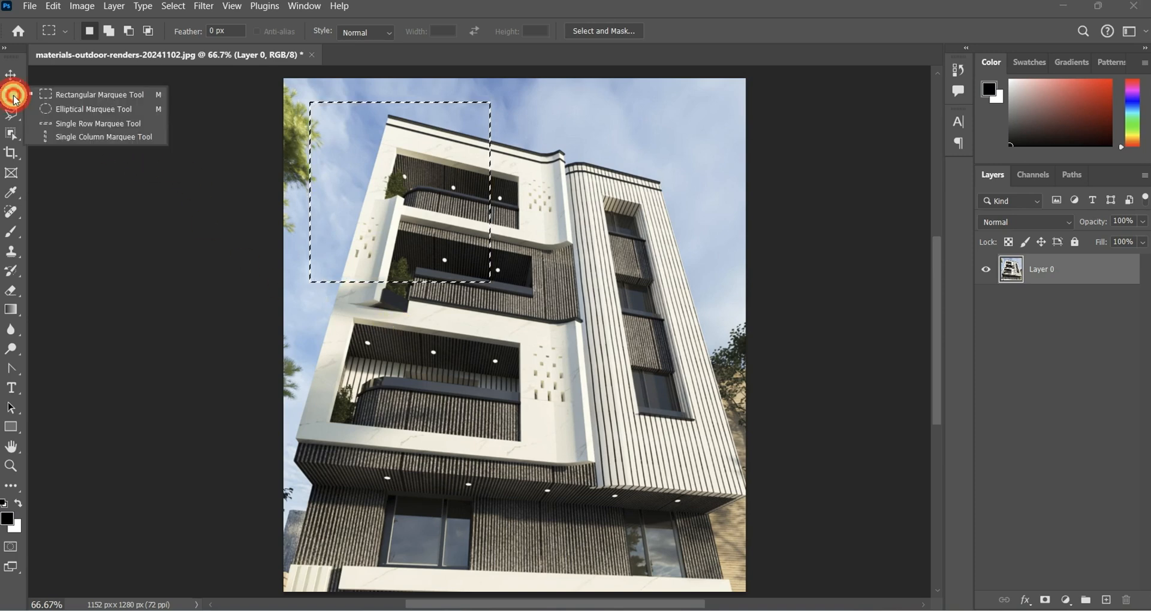
pyautogui.moveTo(14, 99); pyautogui.dragTo(58, 113)
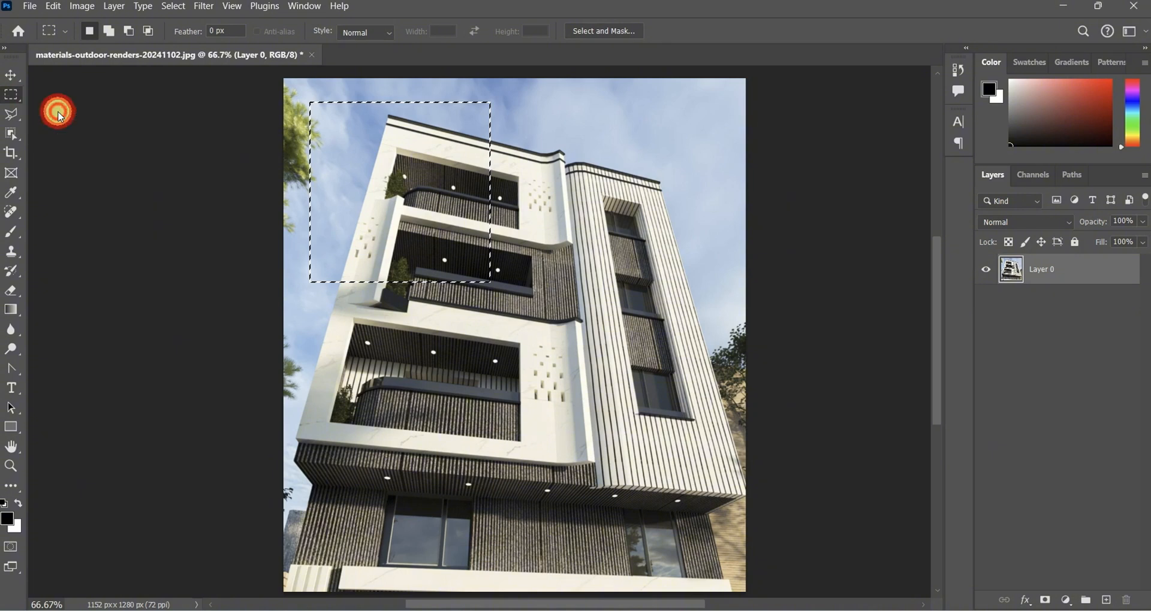
pyautogui.moveTo(682, 335); pyautogui.dragTo(561, 243)
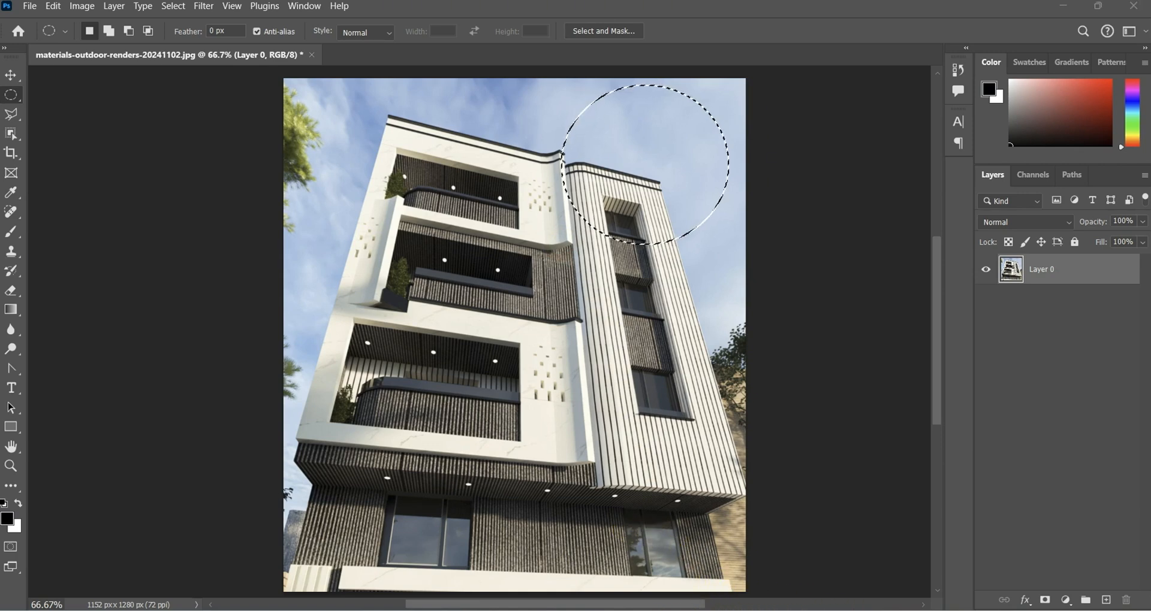
pyautogui.click(666, 546)
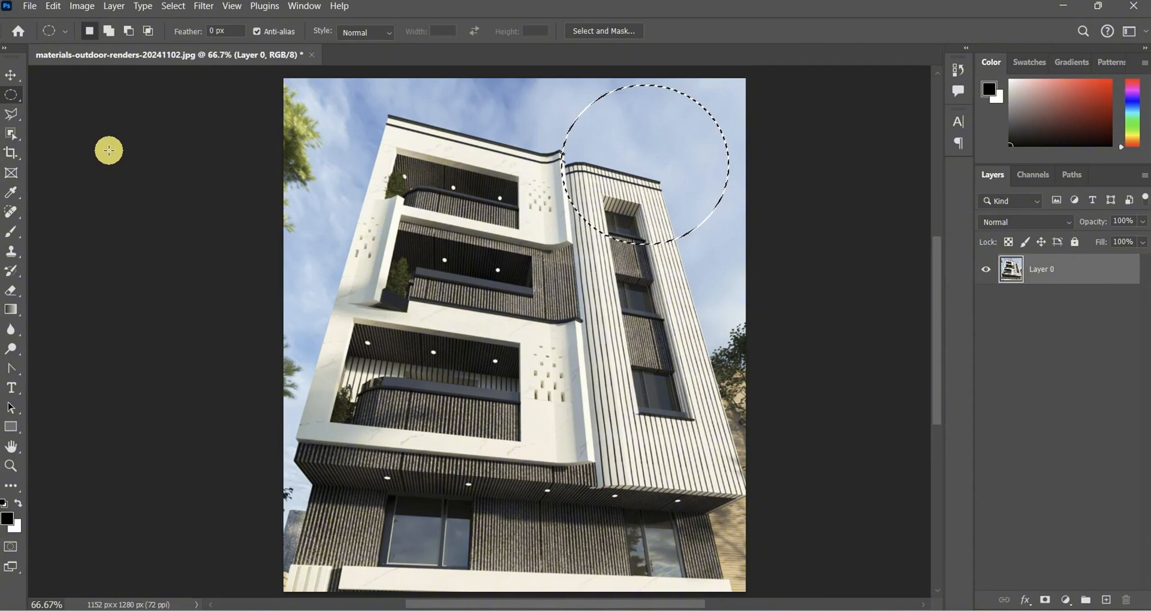
# Draw a freehand Lasso selection around the two upper balconies
pyautogui.click(14, 111)
pyautogui.click(18, 115)
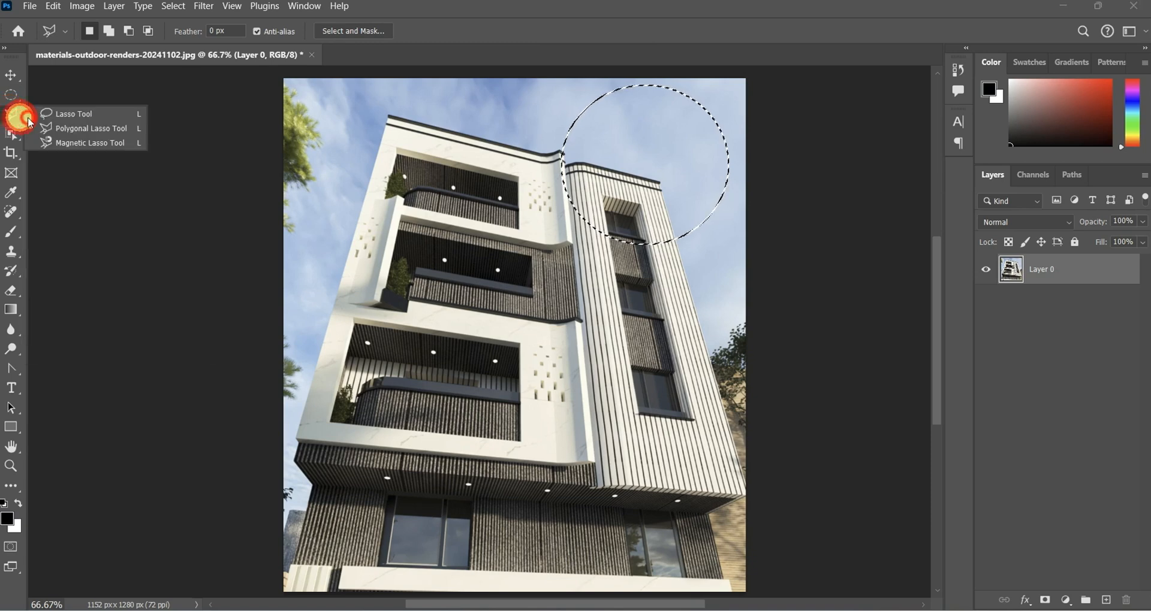
pyautogui.moveTo(30, 123); pyautogui.dragTo(78, 115)
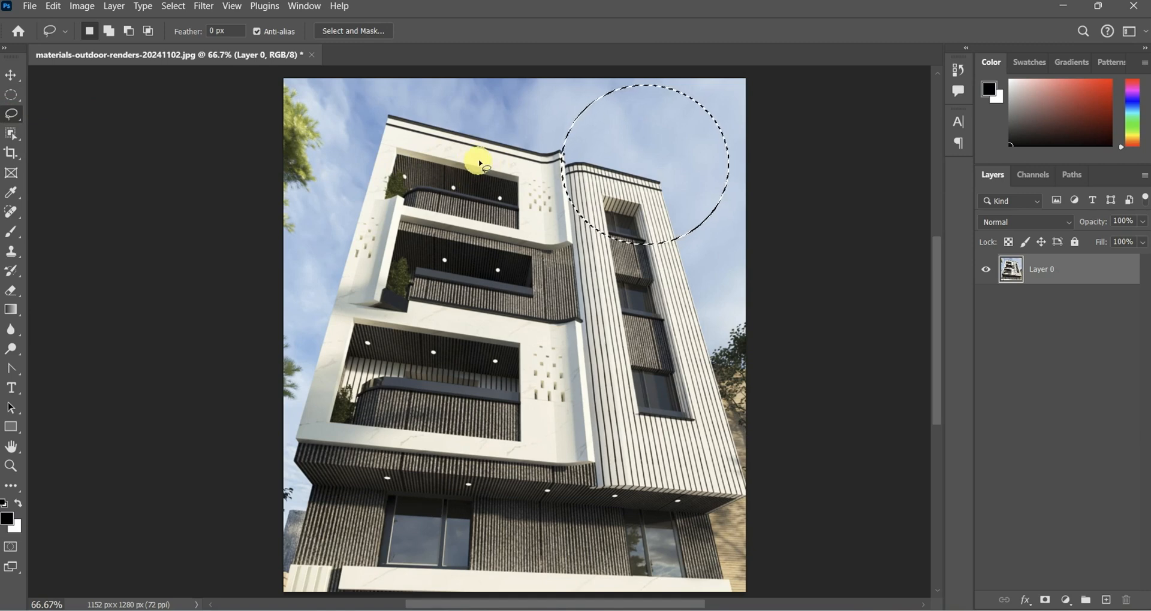
pyautogui.moveTo(479, 161)
pyautogui.mouseDown()
pyautogui.moveTo(433, 138)
pyautogui.moveTo(386, 142)
pyautogui.moveTo(358, 177)
pyautogui.moveTo(351, 222)
pyautogui.moveTo(356, 307)
pyautogui.moveTo(401, 331)
pyautogui.moveTo(527, 330)
pyautogui.moveTo(574, 299)
pyautogui.moveTo(568, 247)
pyautogui.moveTo(508, 160)
pyautogui.moveTo(480, 160)
pyautogui.mouseUp()
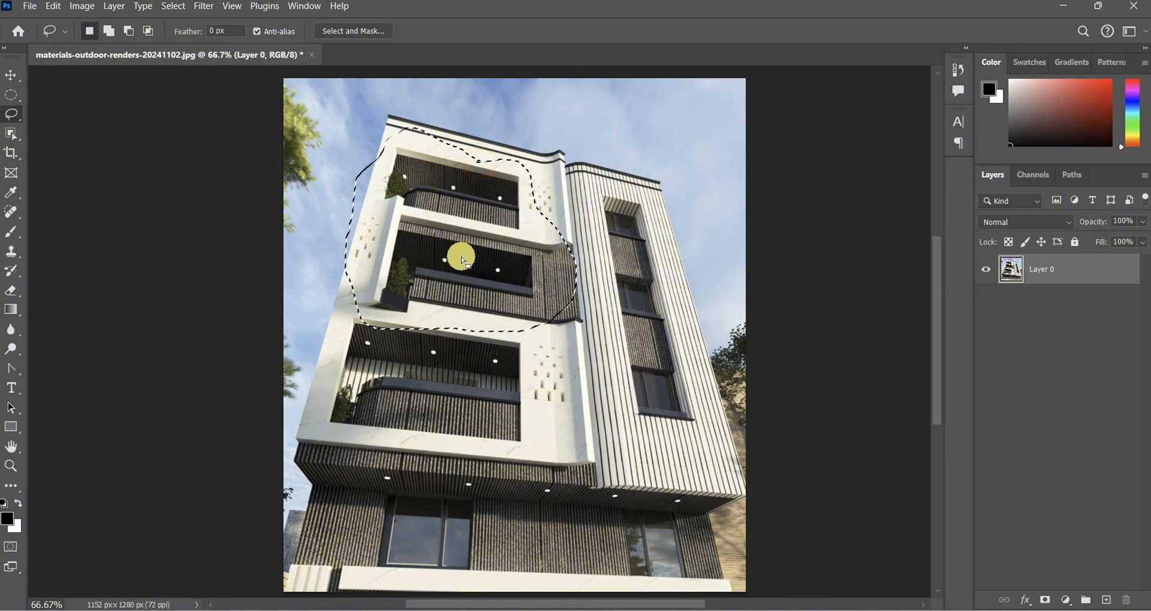
# Outline the facade above the ground floor with a closed Polygonal Lasso selection along the roofline, sides and lower edge
pyautogui.click(22, 117)
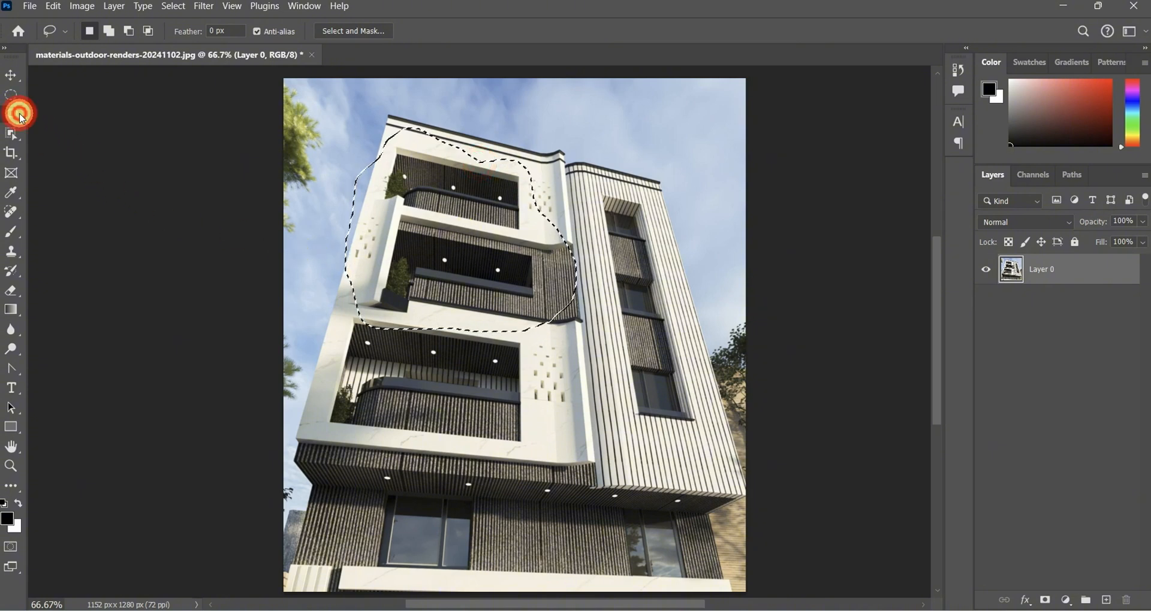
pyautogui.click(54, 130)
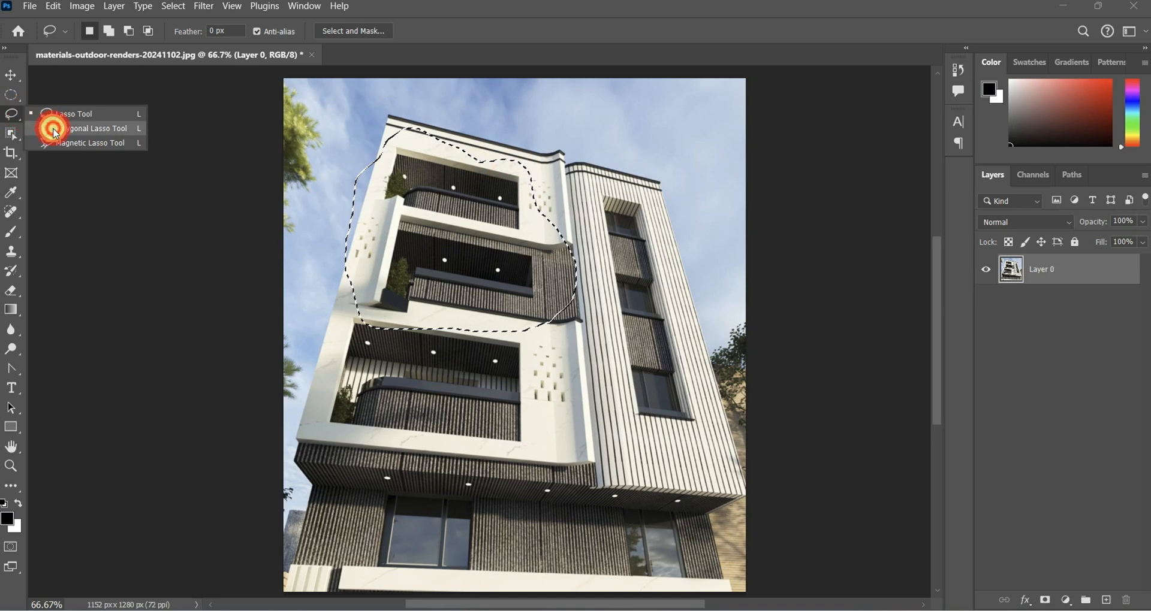
pyautogui.click(660, 179)
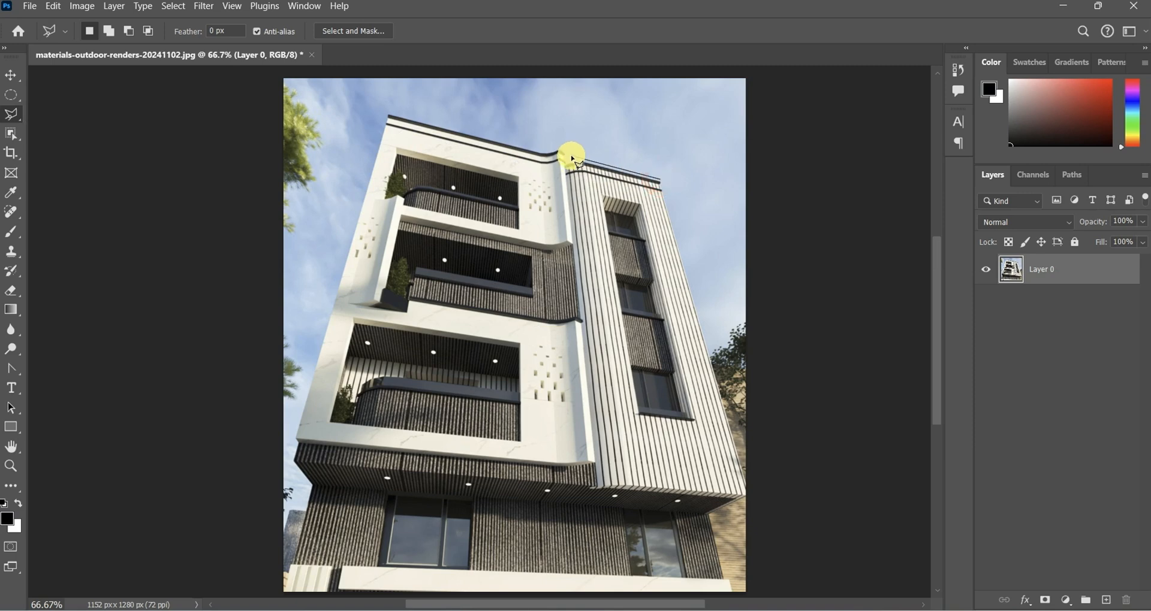
pyautogui.click(573, 160)
pyautogui.click(557, 141)
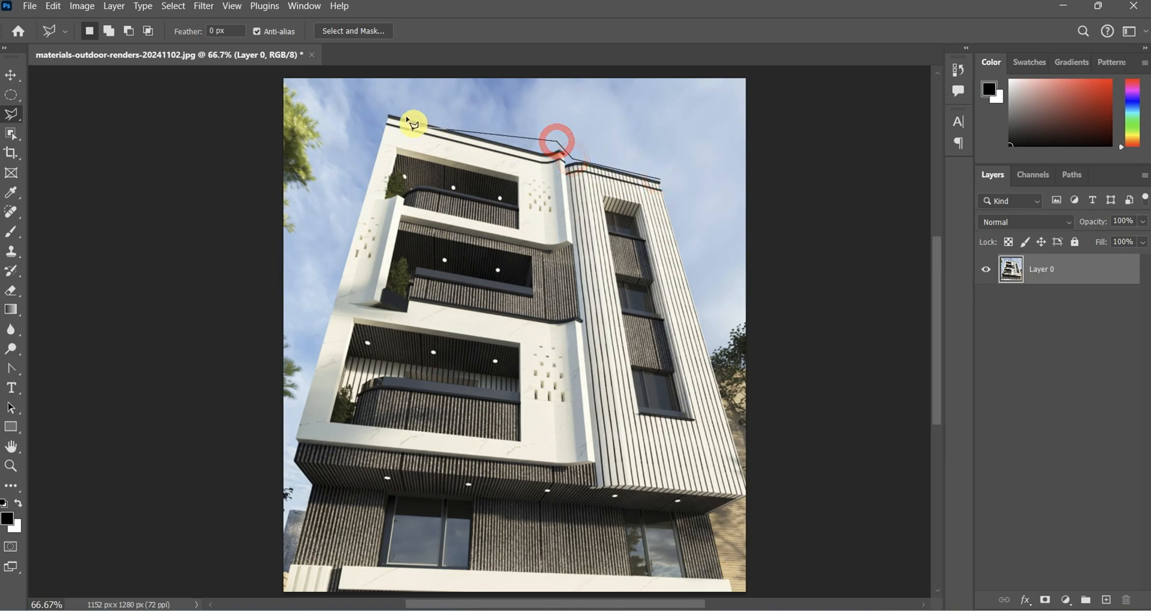
pyautogui.click(385, 106)
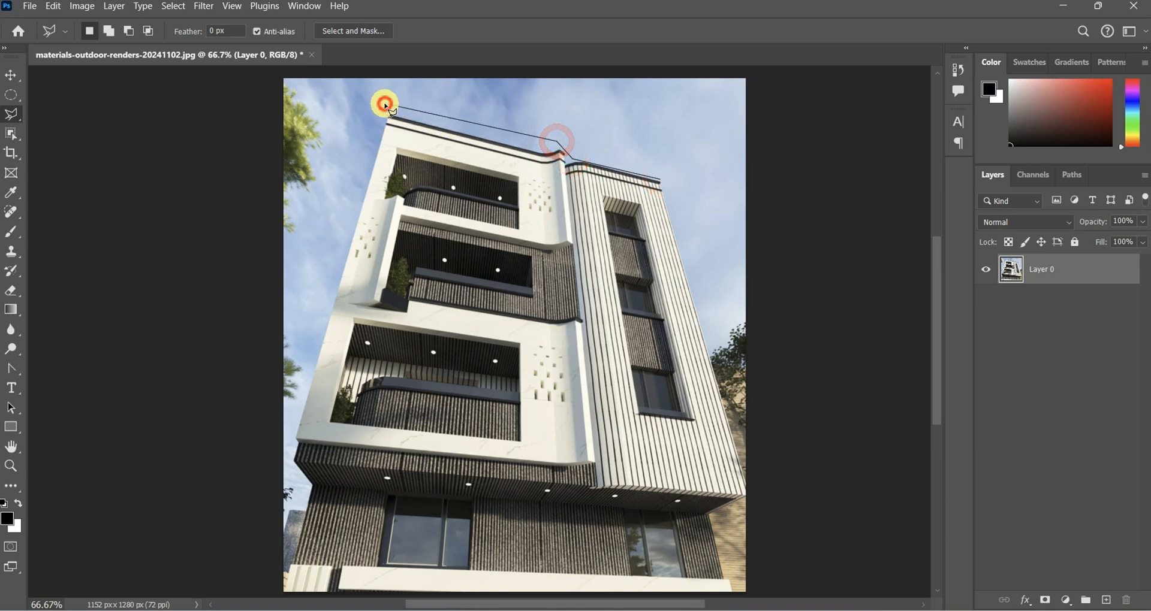
pyautogui.click(285, 447)
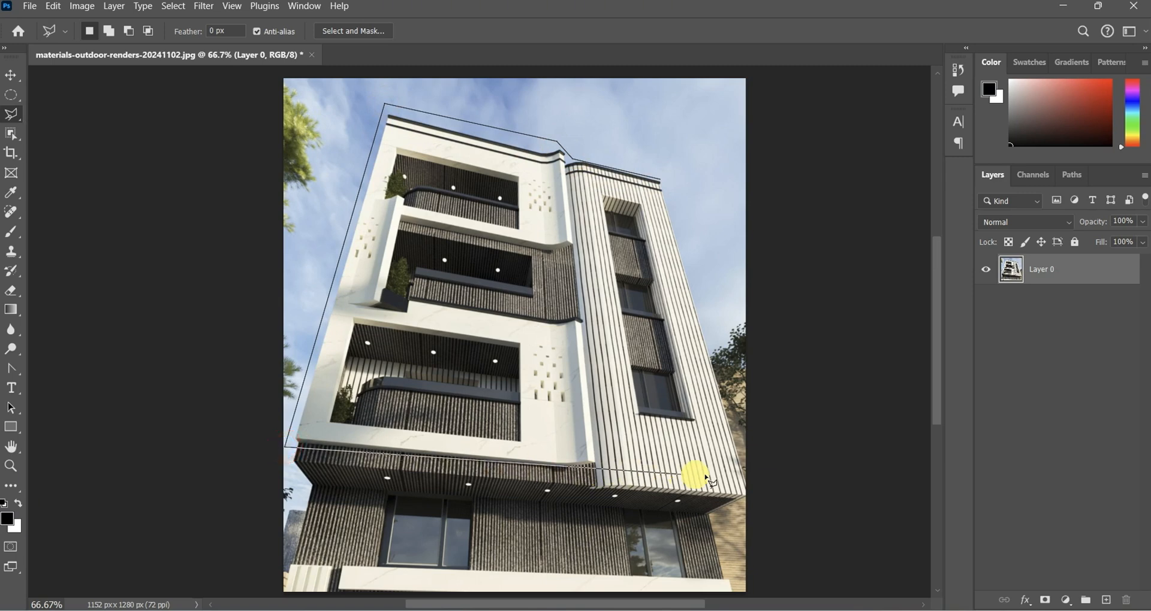
pyautogui.click(733, 479)
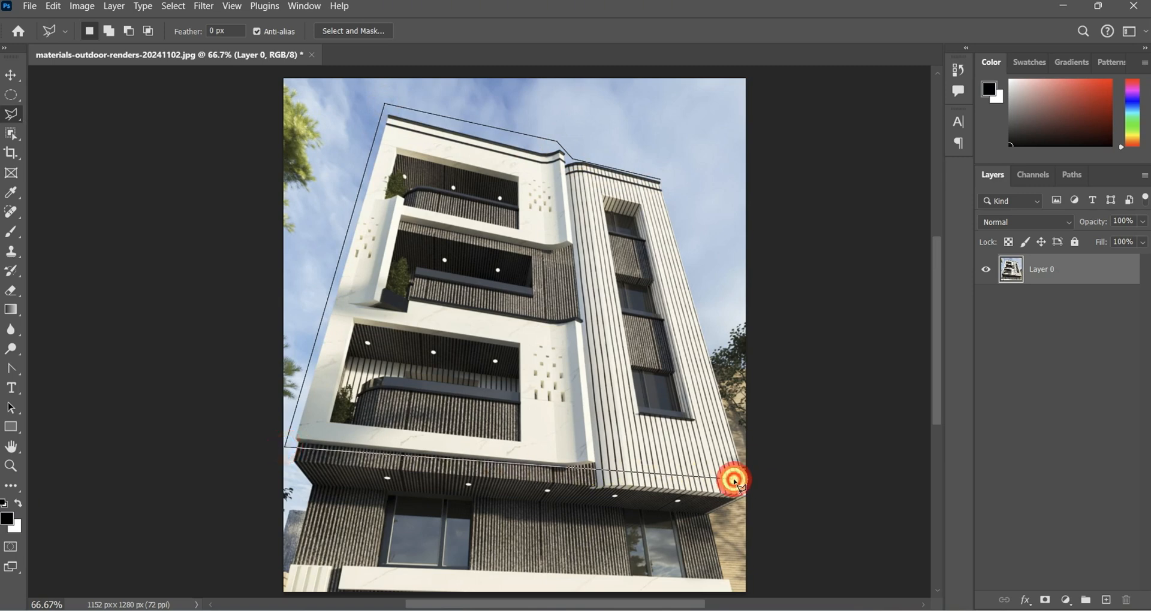
pyautogui.click(662, 178)
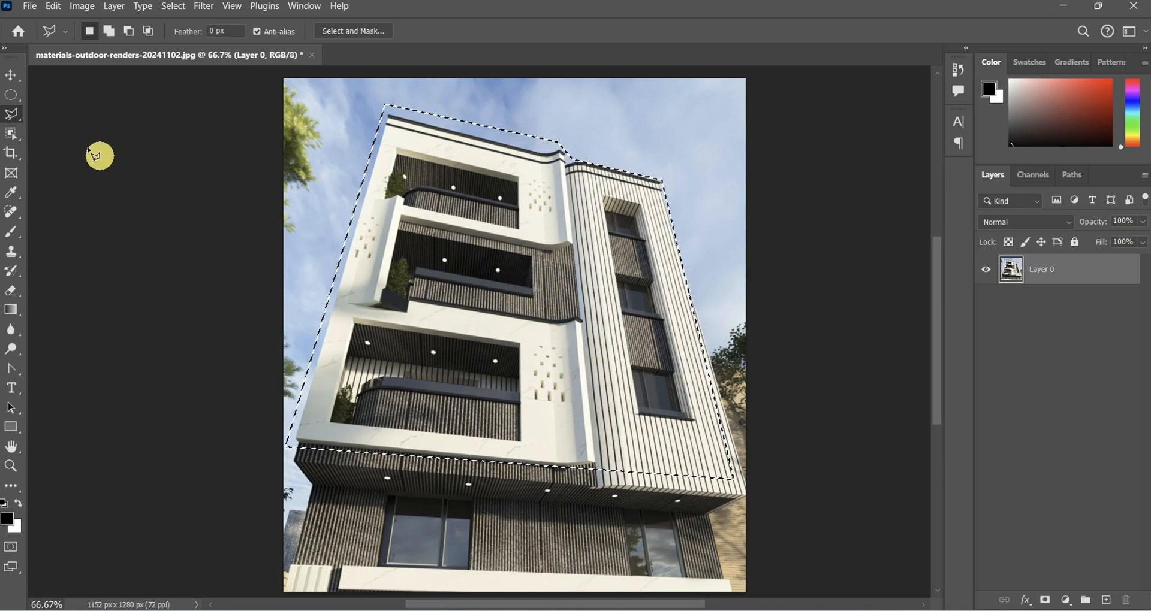
# Trace the top balcony opening with the Magnetic Lasso tool and close the selection
pyautogui.moveTo(12, 114); pyautogui.dragTo(55, 144)
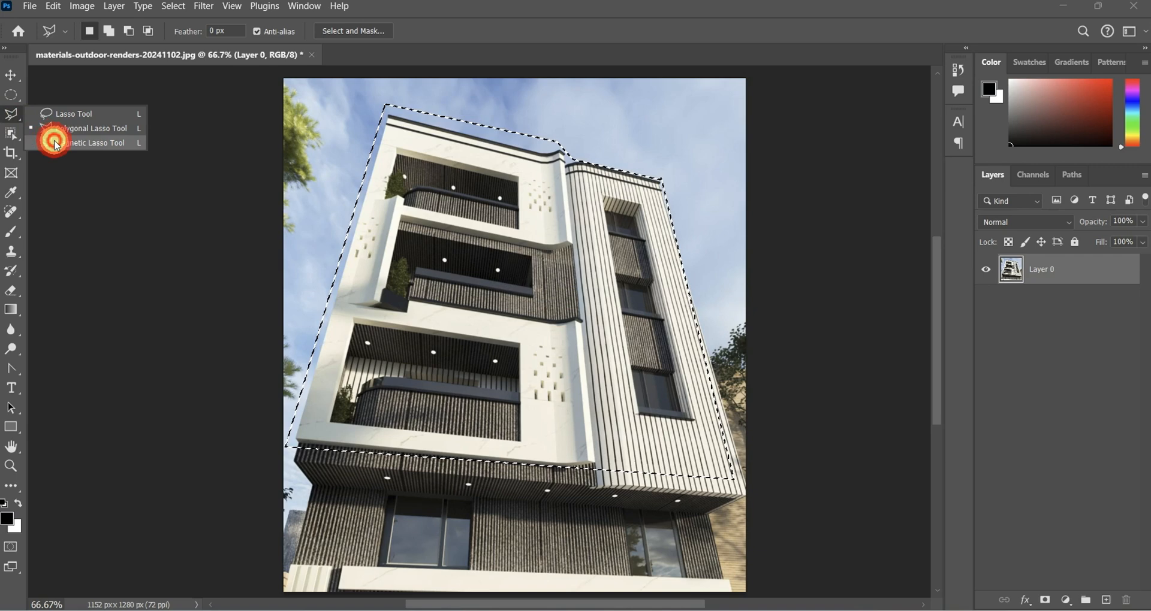
pyautogui.click(56, 144)
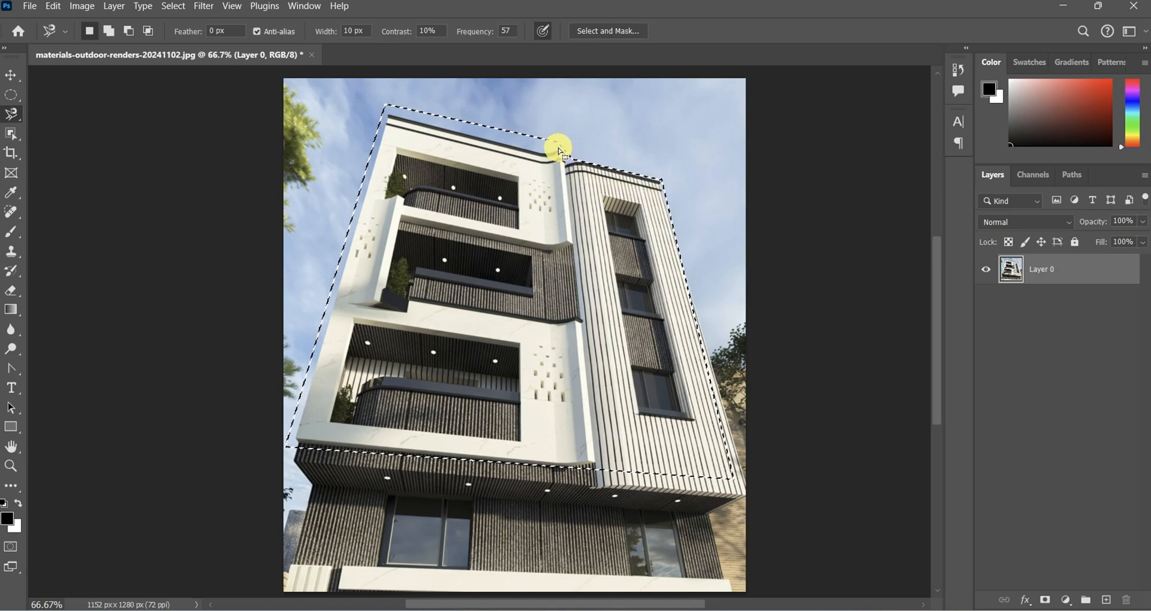
pyautogui.click(518, 179)
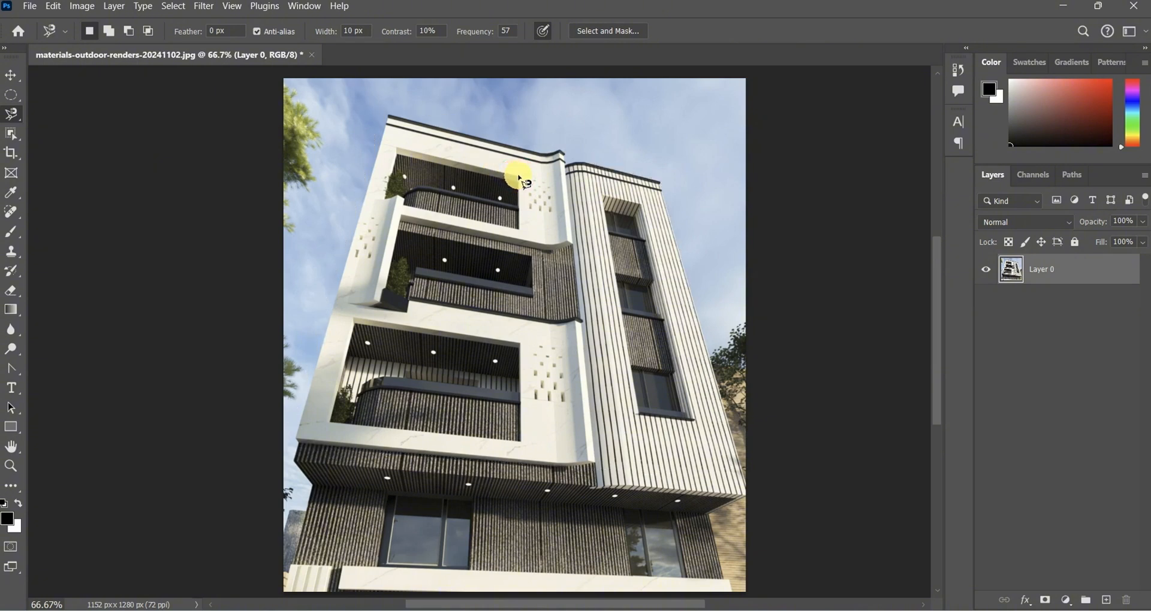
pyautogui.click(515, 175)
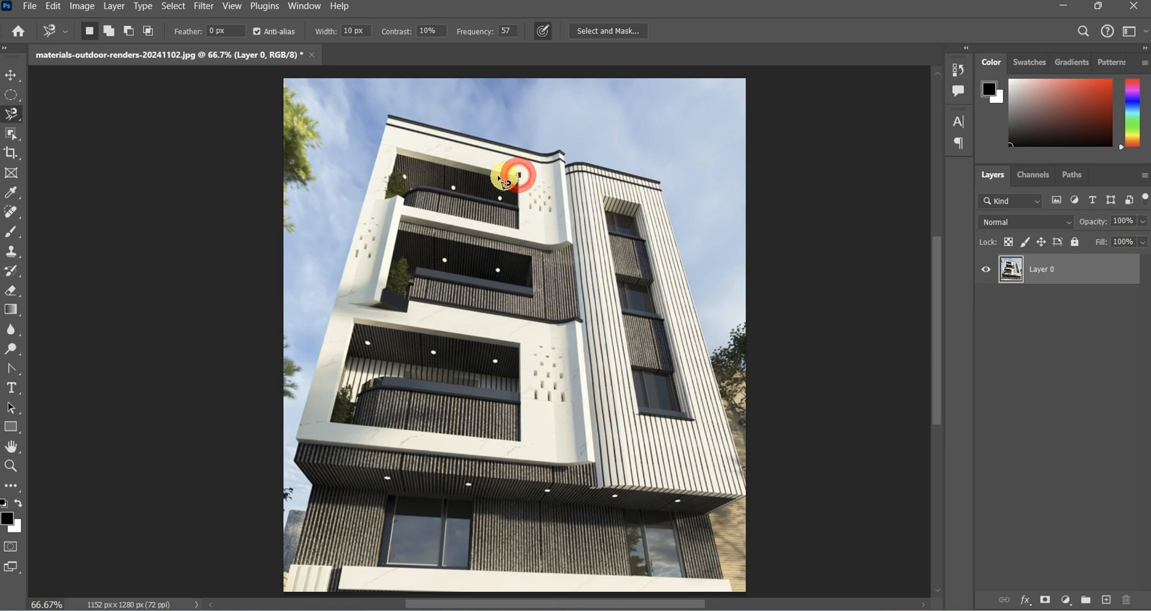
pyautogui.click(397, 147)
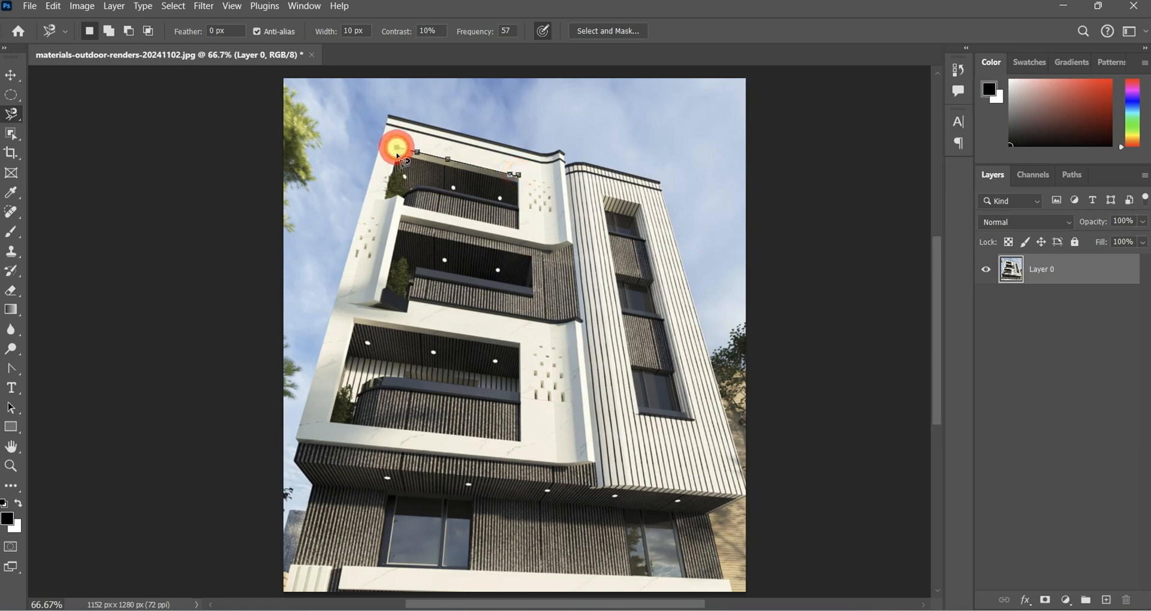
pyautogui.click(384, 200)
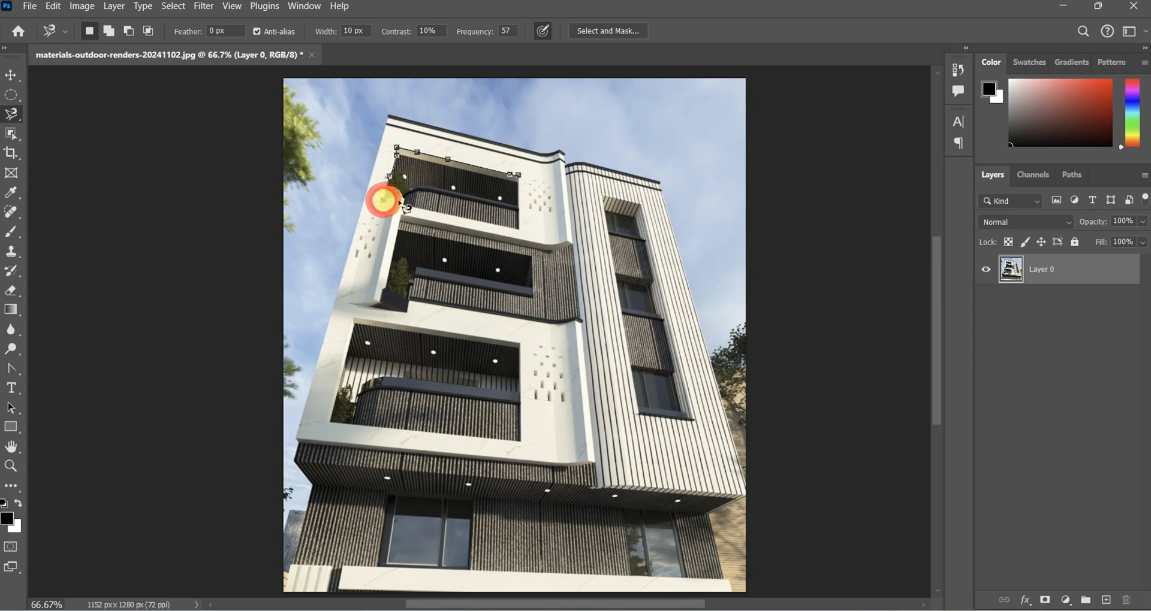
pyautogui.click(407, 203)
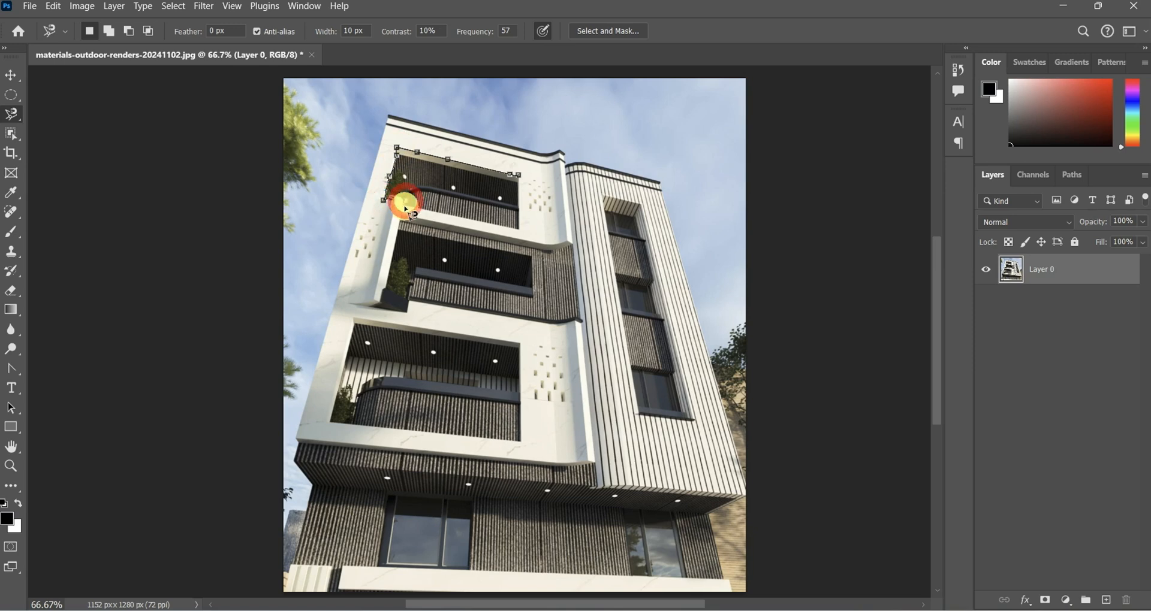
pyautogui.click(520, 228)
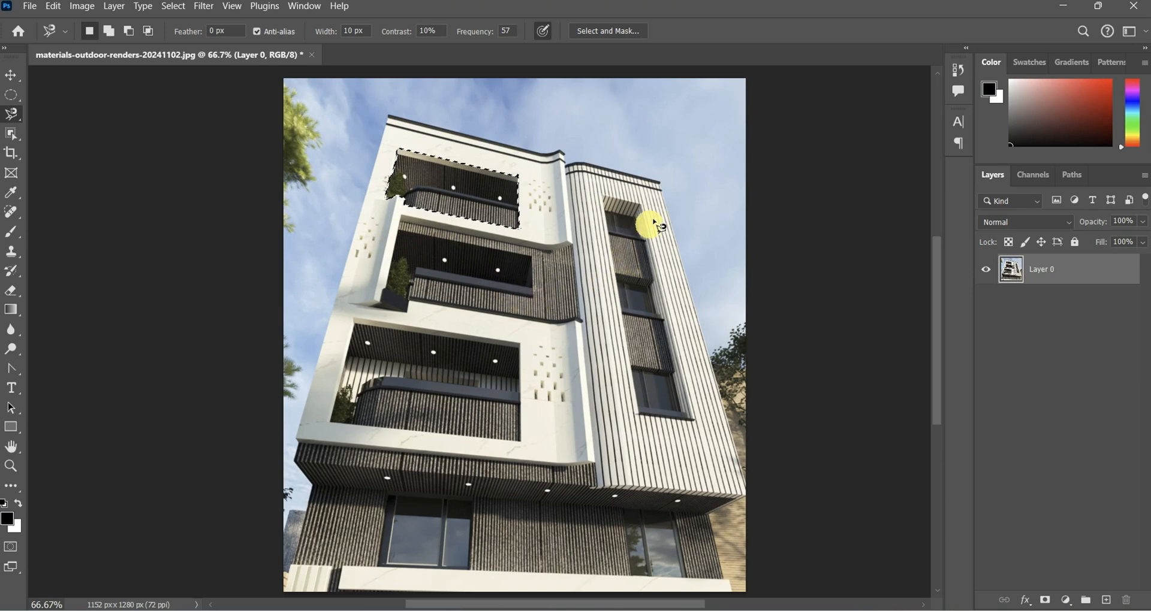
# Trace the recessed window strip on the striped tower with the Magnetic Lasso tool and close the selection
pyautogui.click(640, 207)
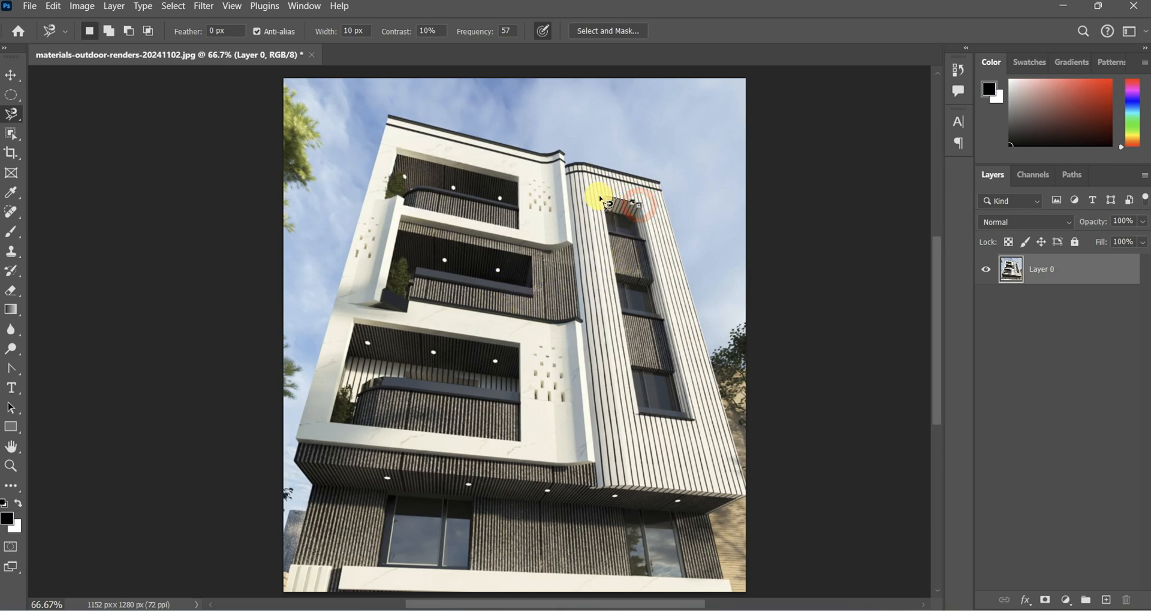
pyautogui.click(601, 196)
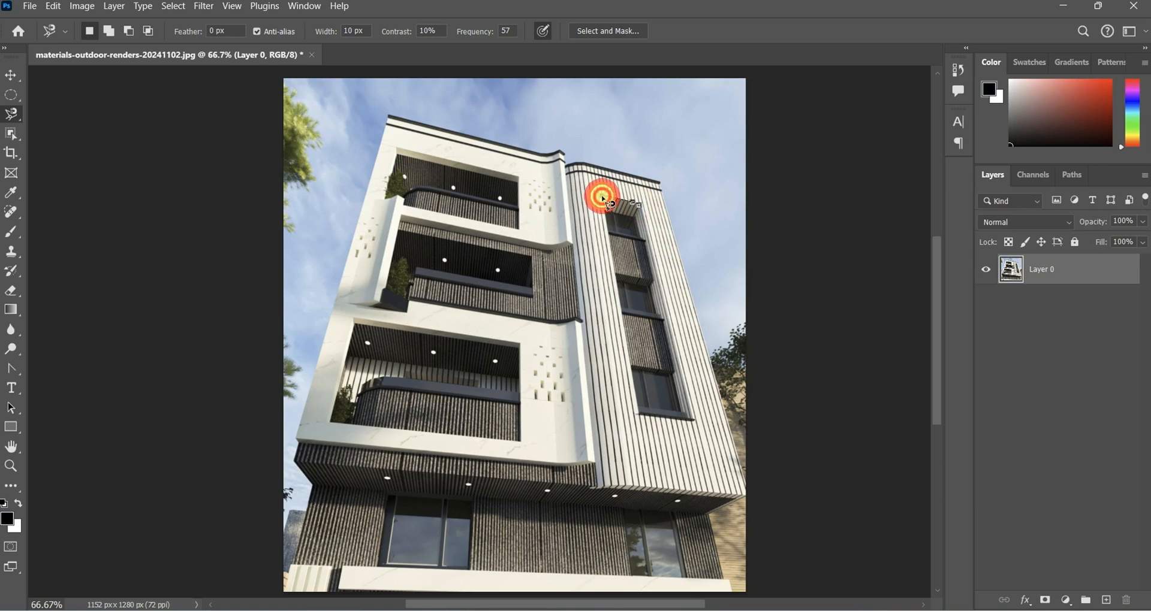
pyautogui.click(640, 418)
pyautogui.click(694, 415)
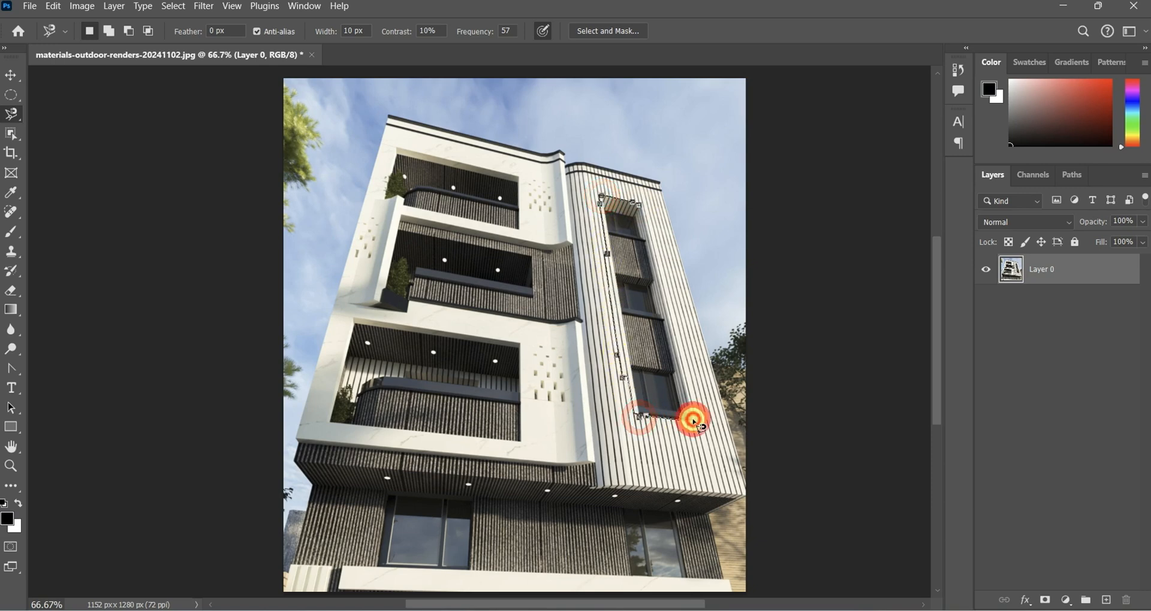
pyautogui.doubleClick(642, 211)
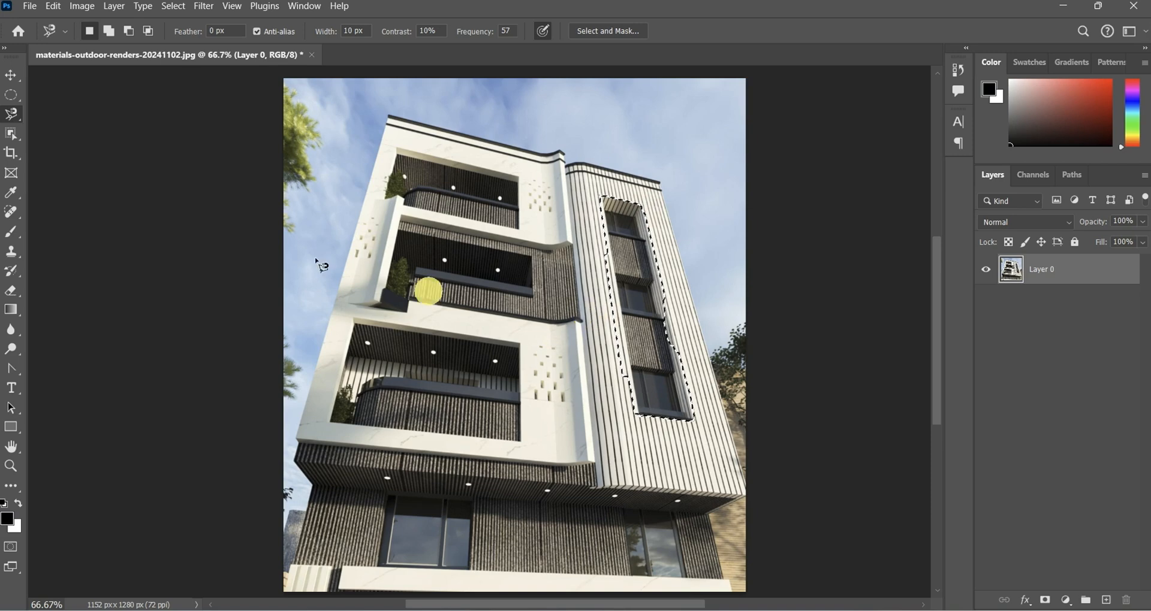
# Outline the lowest balcony opening corner by corner with a closed Polygonal Lasso selection
pyautogui.click(21, 118)
pyautogui.moveTo(21, 119)
pyautogui.mouseDown()
pyautogui.moveTo(107, 126)
pyautogui.moveTo(53, 130)
pyautogui.moveTo(98, 129)
pyautogui.moveTo(48, 117)
pyautogui.moveTo(75, 130)
pyautogui.mouseUp()
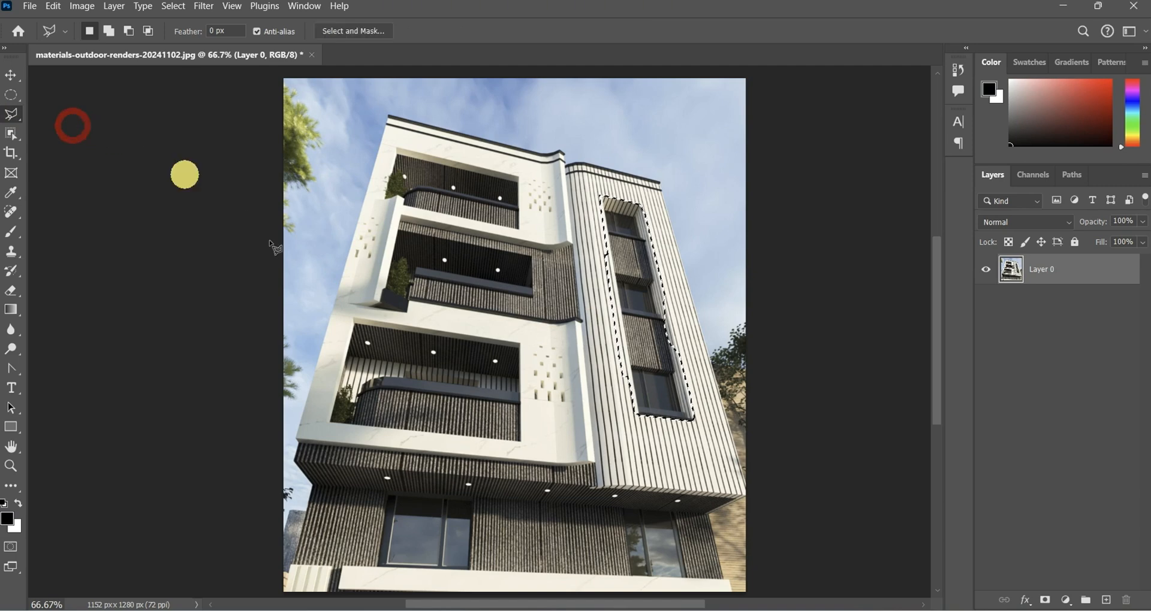
pyautogui.click(519, 343)
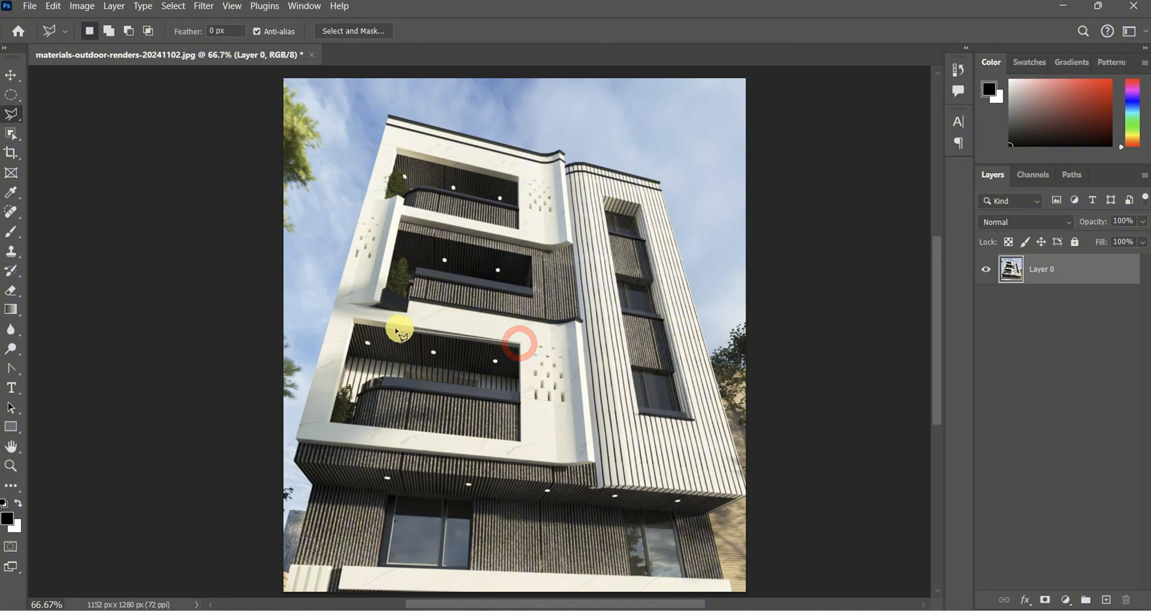
pyautogui.click(353, 318)
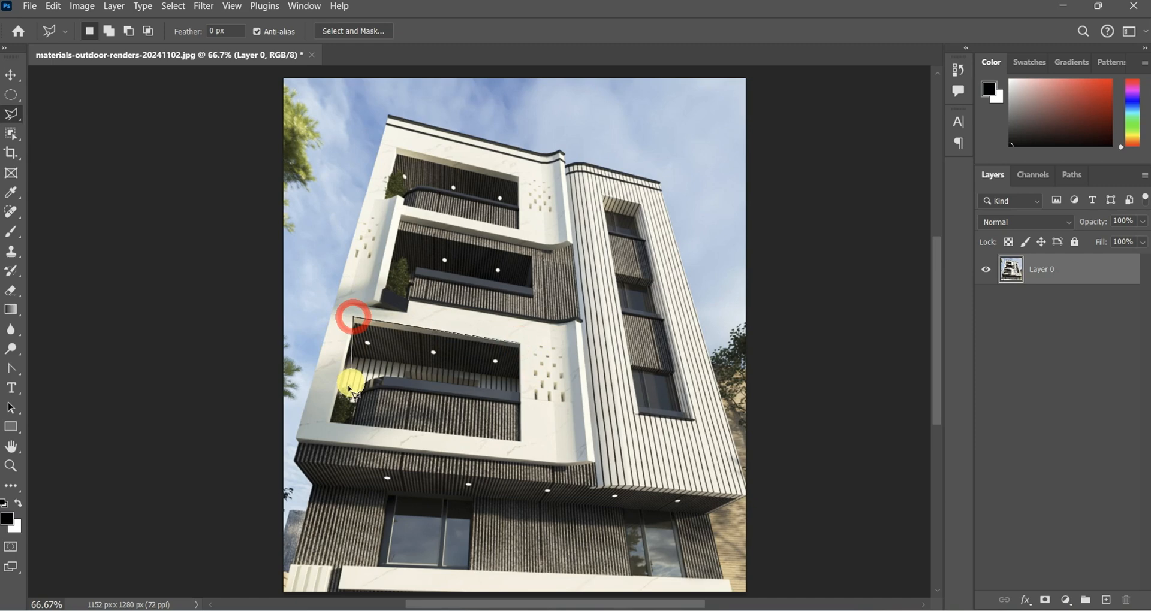
pyautogui.click(330, 424)
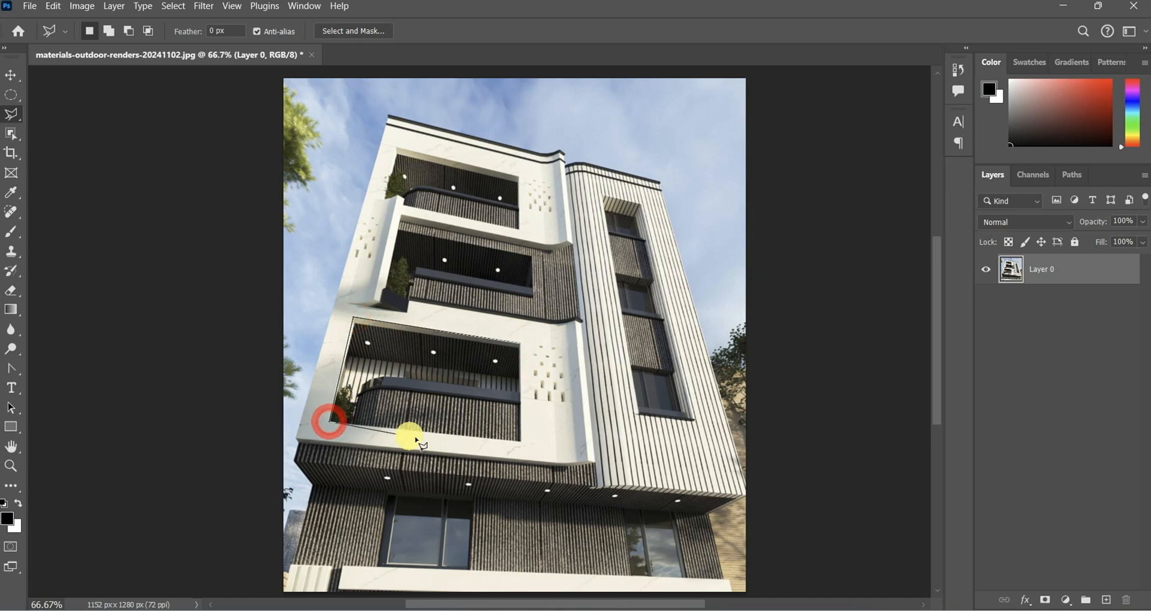
pyautogui.click(520, 442)
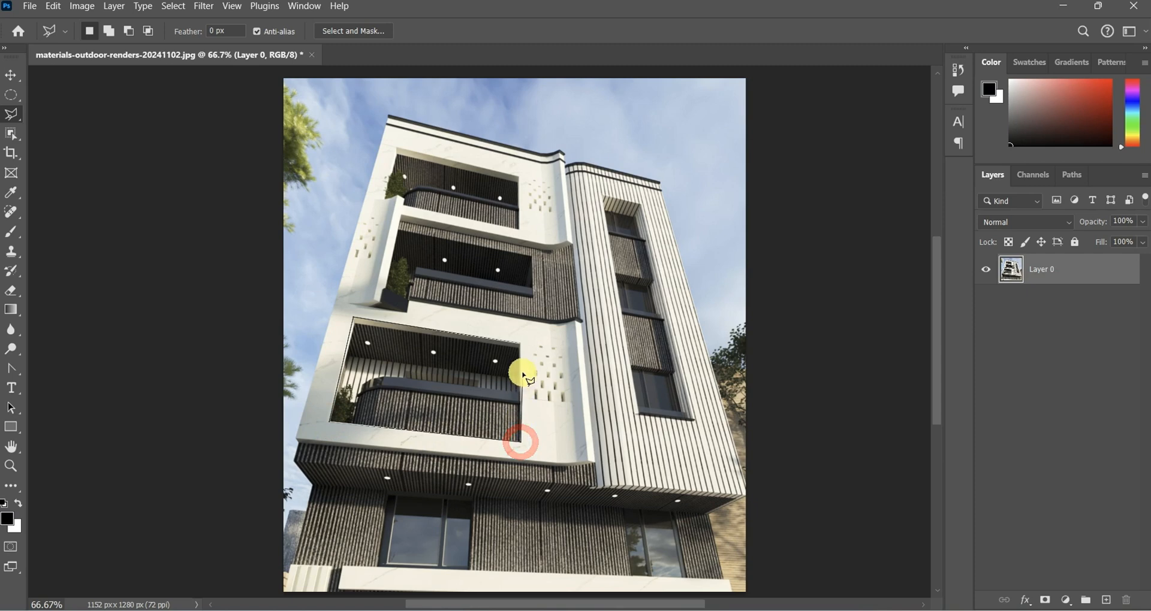
pyautogui.click(519, 343)
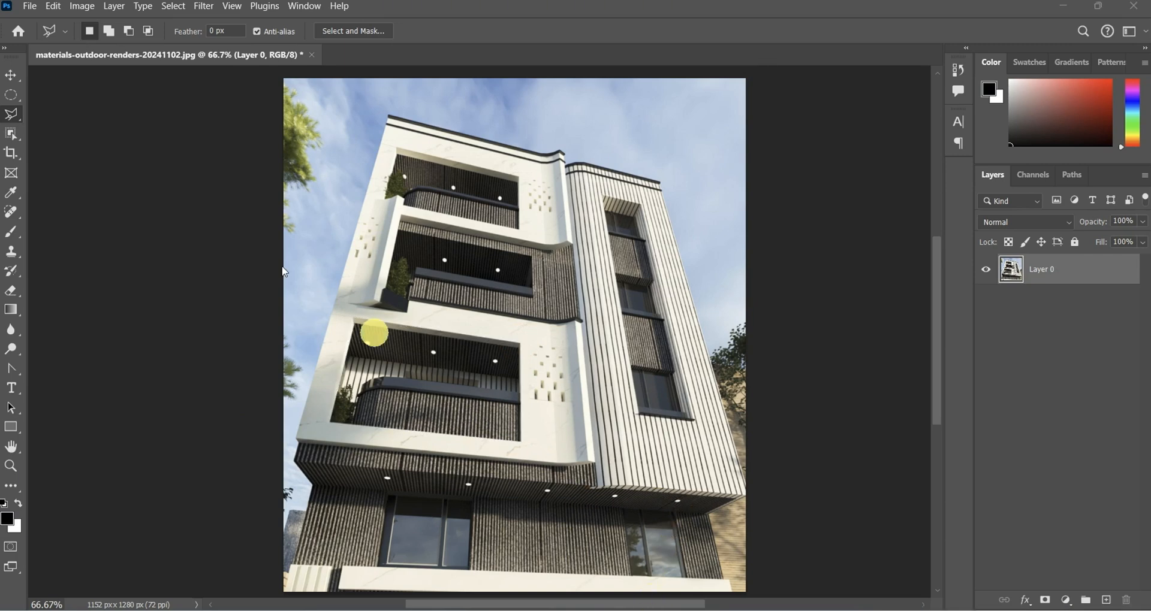
# Select the white perforated wall beside the top balcony using the Quick Selection tool with a brush size of 35
pyautogui.click(13, 133)
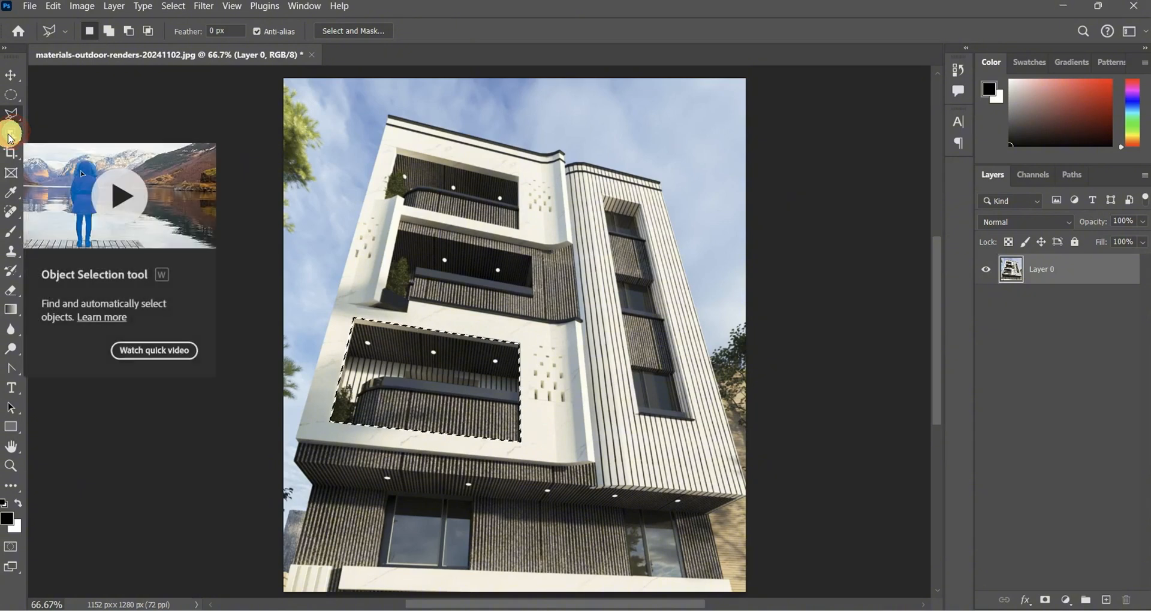
pyautogui.click(14, 135)
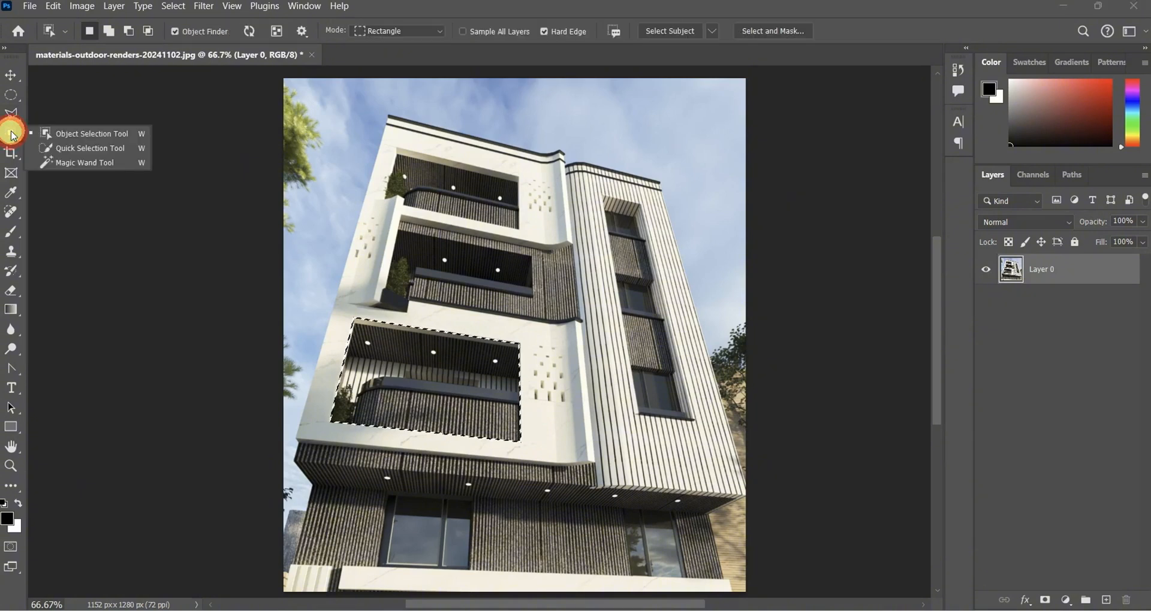
pyautogui.click(88, 151)
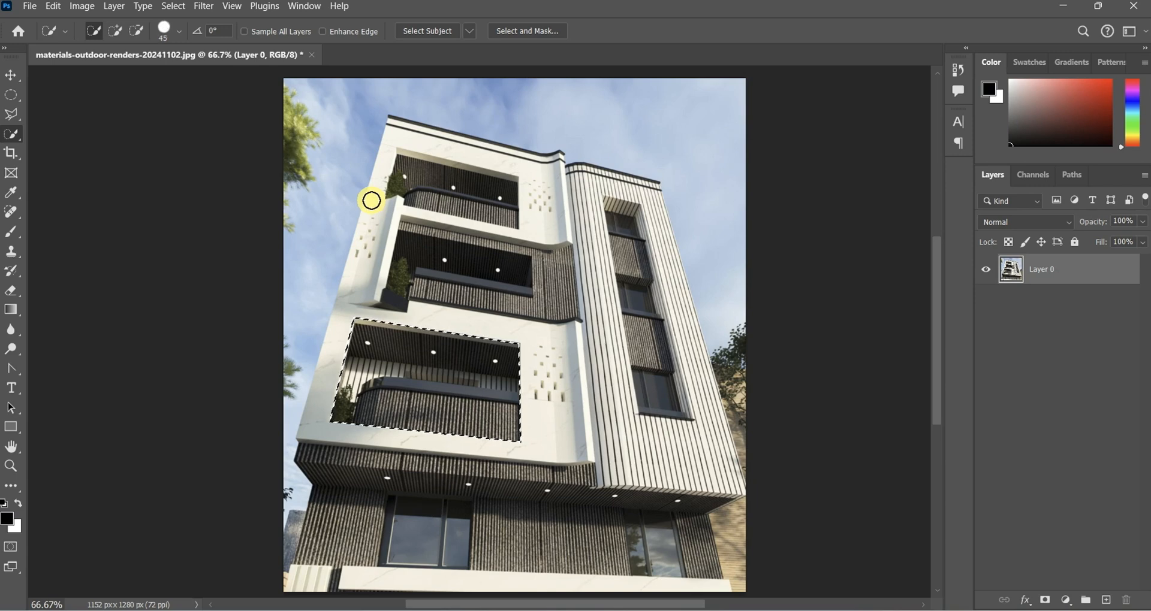
pyautogui.press(']')
pyautogui.press(']')
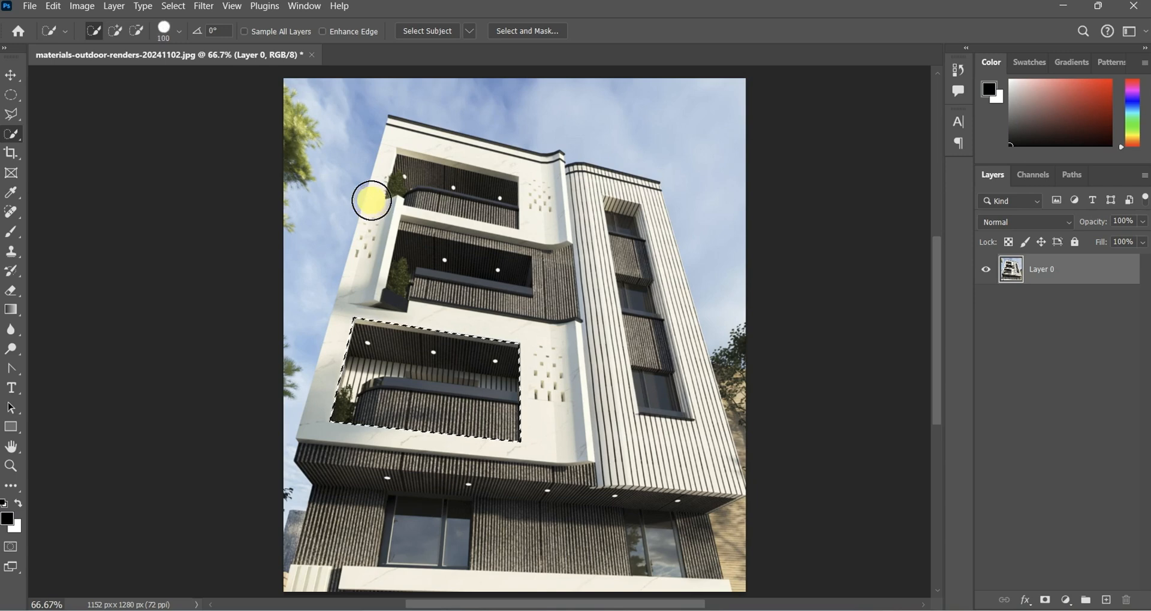
pyautogui.press('[')
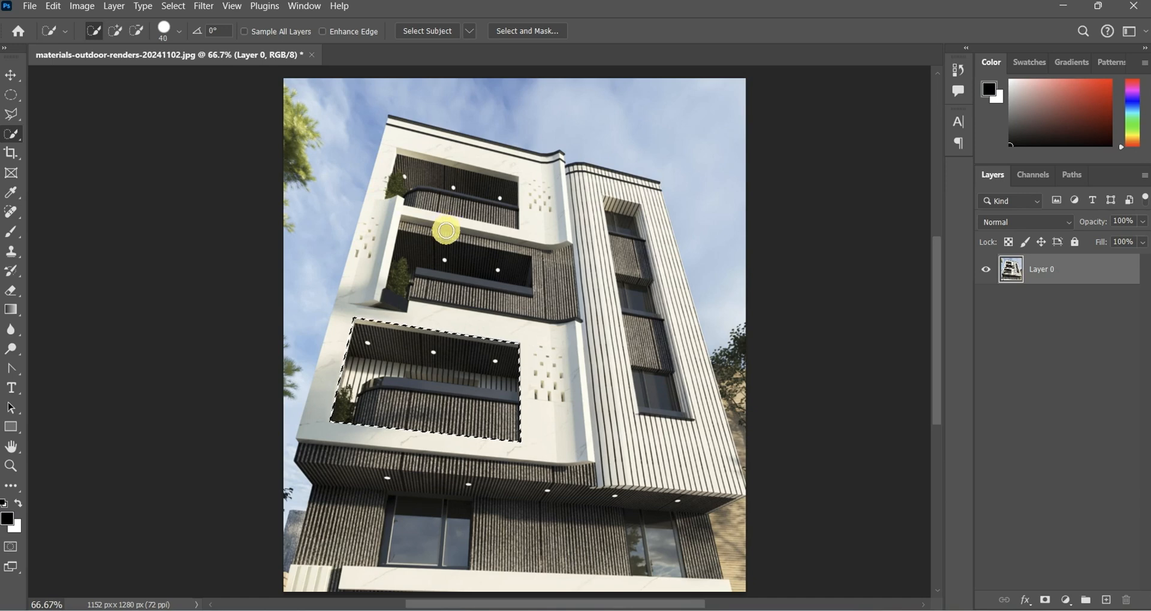
pyautogui.press('[')
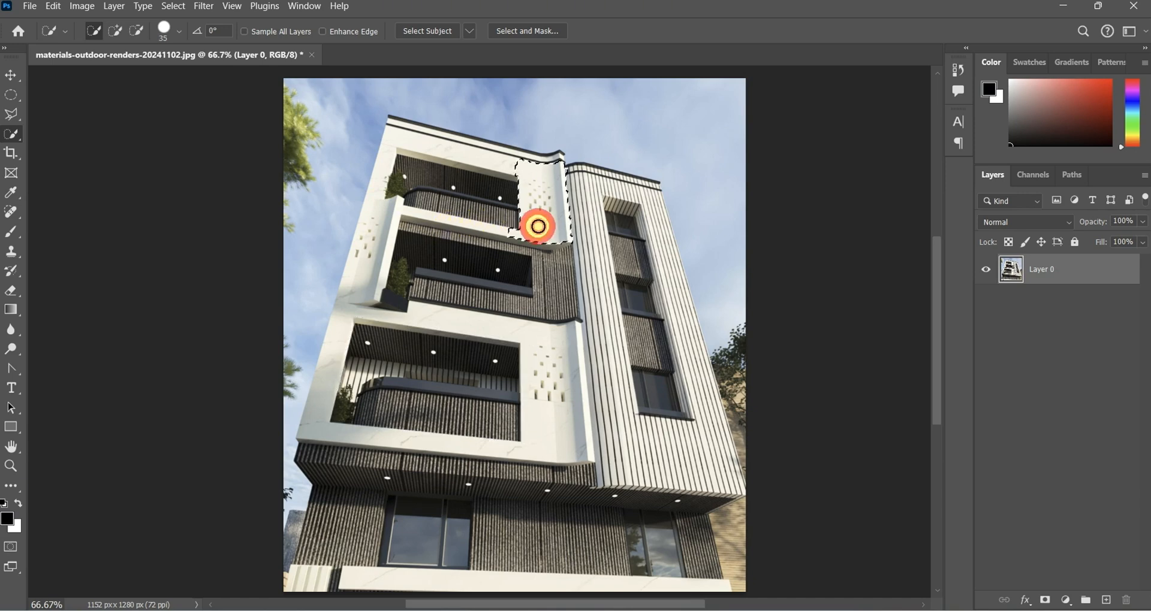
# Add a spot on the lowest balcony railing, the larger ground-floor window's glass and, with a size 150 brush, the lowest balcony's surround to the selection
pyautogui.press('shift')
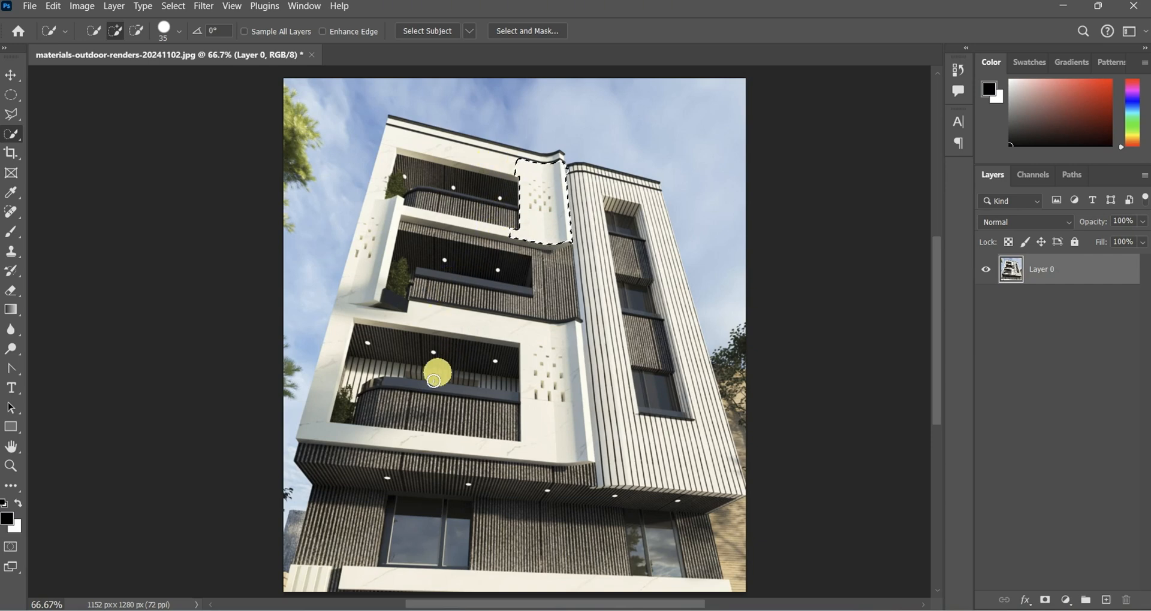
pyautogui.click(454, 390)
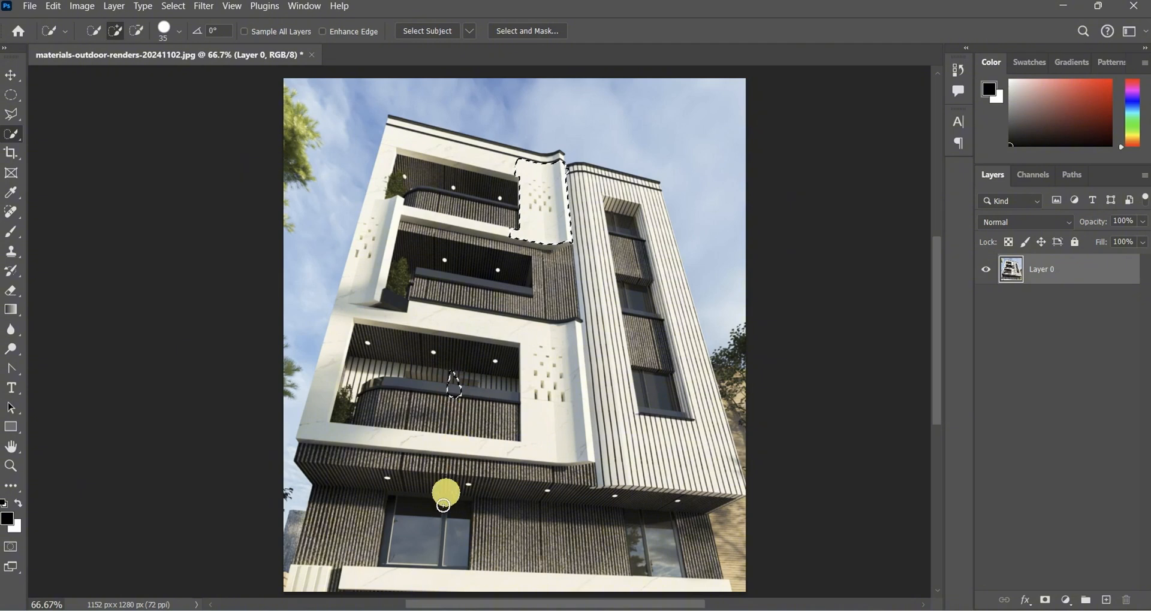
pyautogui.click(420, 526)
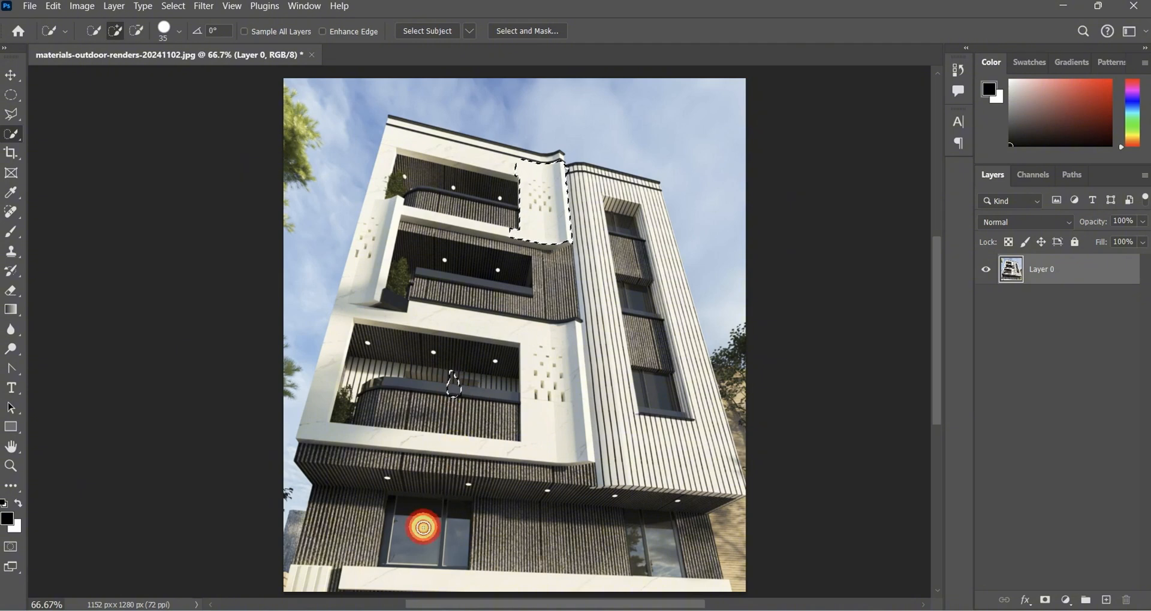
pyautogui.click(455, 541)
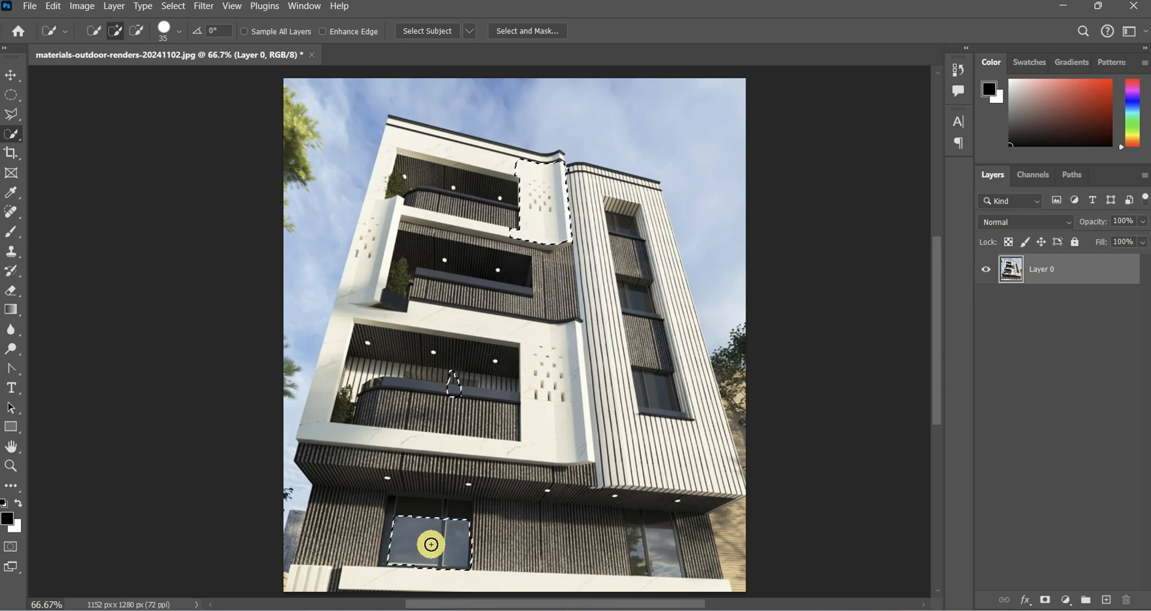
pyautogui.press(']')
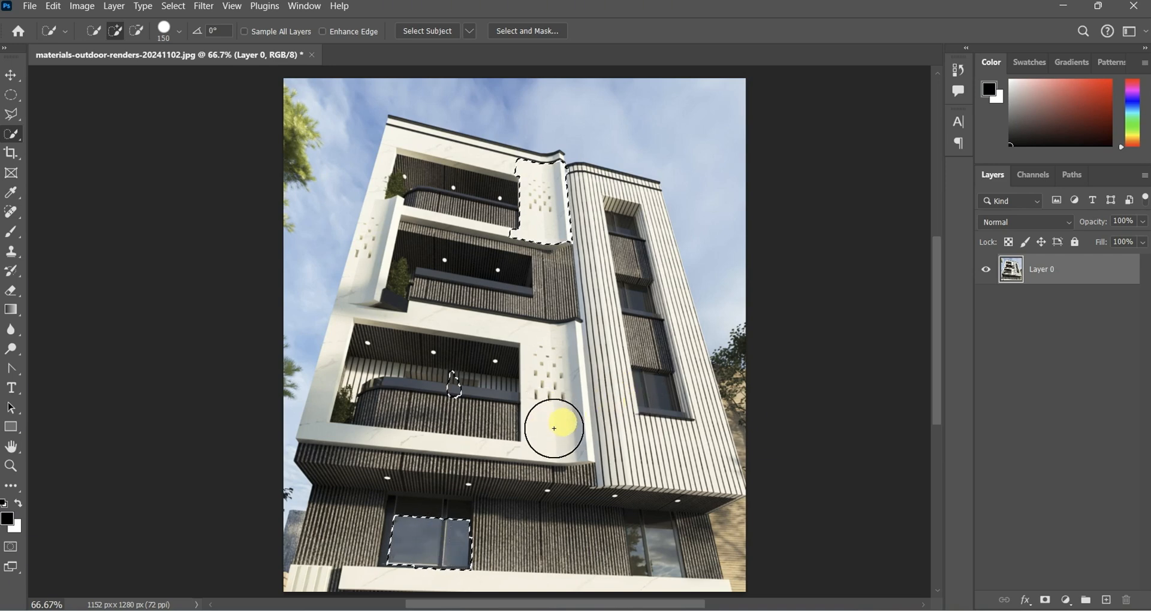
pyautogui.moveTo(550, 432); pyautogui.dragTo(462, 441)
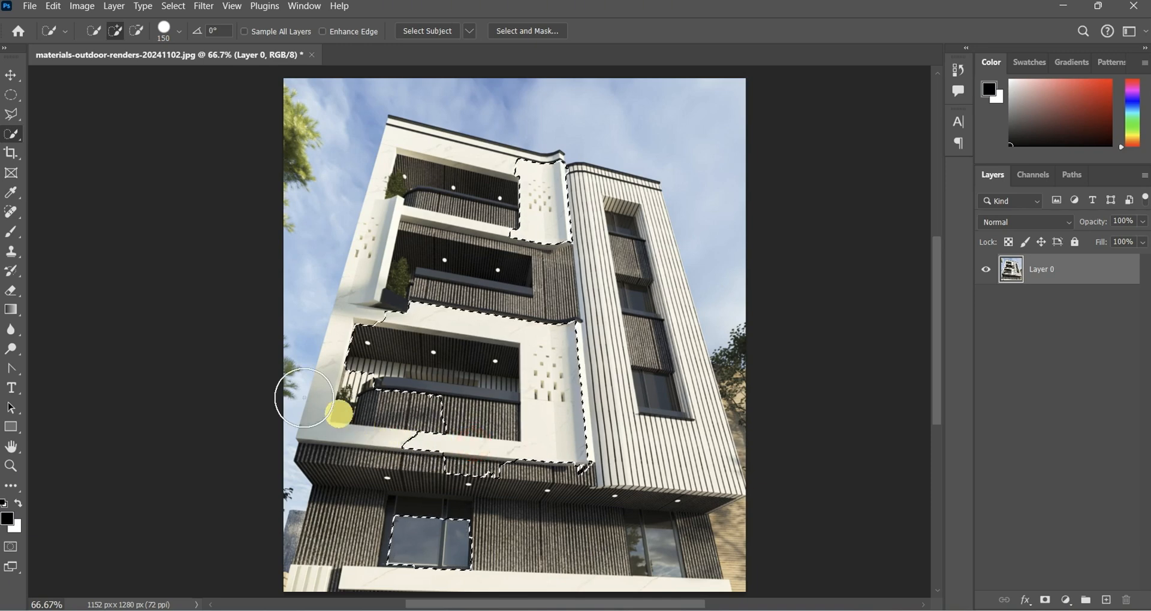
# Select the sky above the building using the Magic Wand tool with a tolerance of 100
pyautogui.moveTo(12, 134)
pyautogui.mouseDown()
pyautogui.moveTo(75, 166)
pyautogui.moveTo(52, 164)
pyautogui.moveTo(102, 167)
pyautogui.moveTo(54, 162)
pyautogui.moveTo(70, 163)
pyautogui.mouseUp()
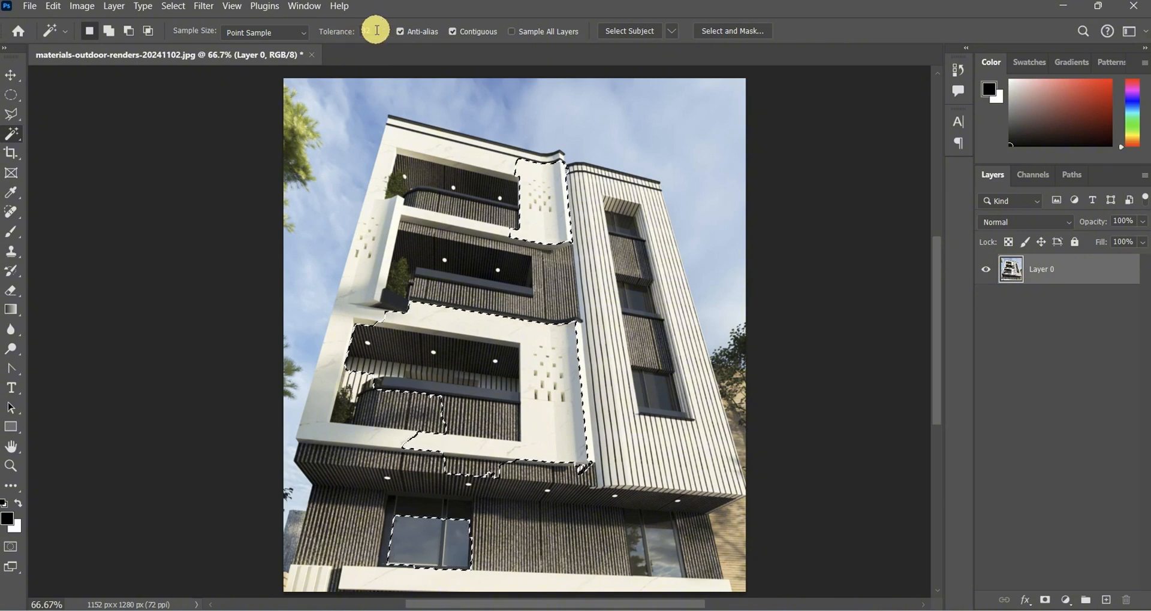
pyautogui.moveTo(374, 30); pyautogui.dragTo(348, 31)
pyautogui.write('100')
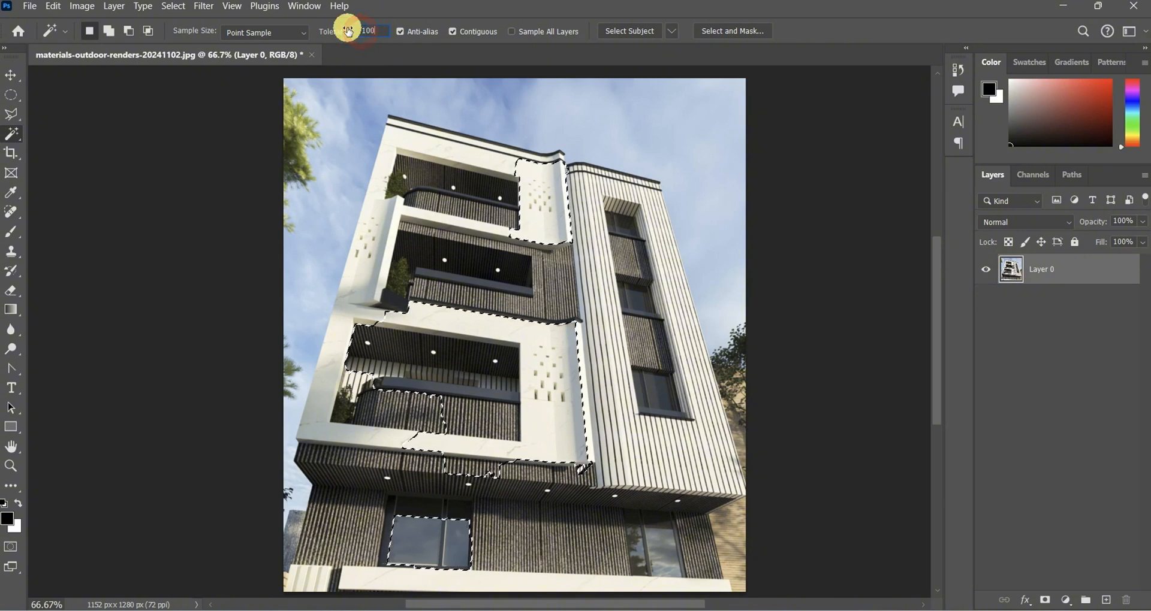
pyautogui.click(563, 103)
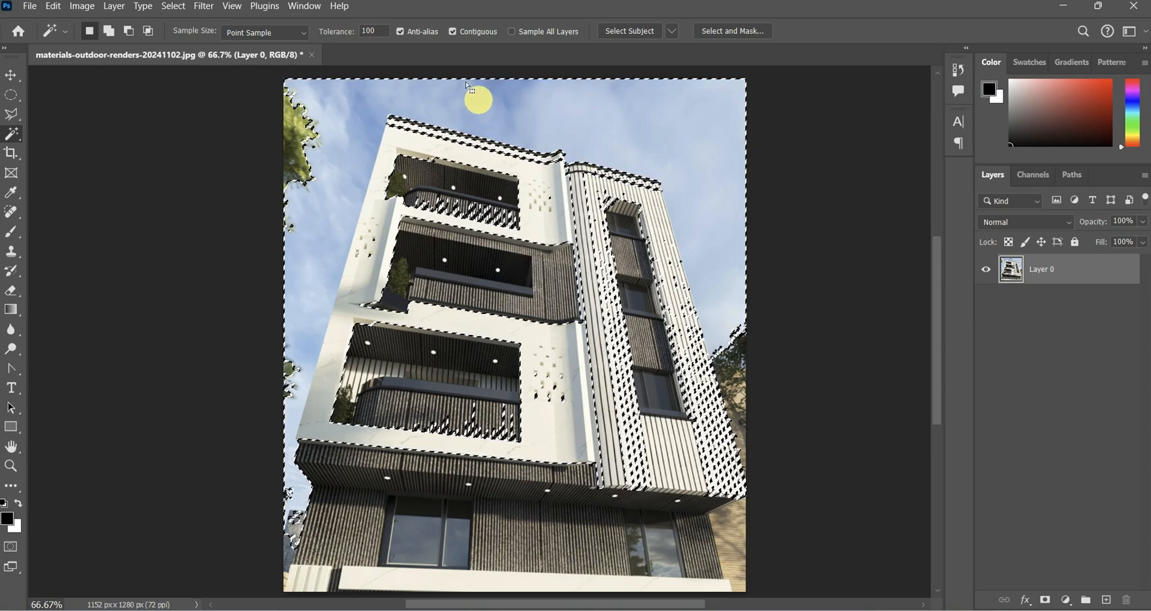
# Set the Magic Wand tolerance to 10 and sample the sky just above the roofline again
pyautogui.moveTo(380, 34); pyautogui.dragTo(357, 33)
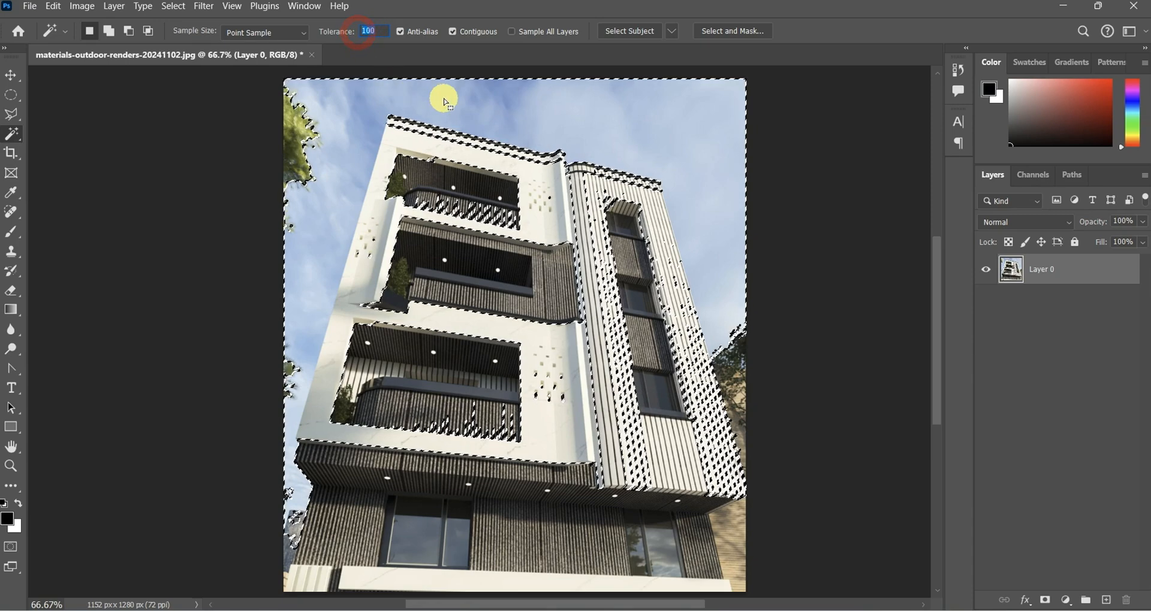
pyautogui.write('10')
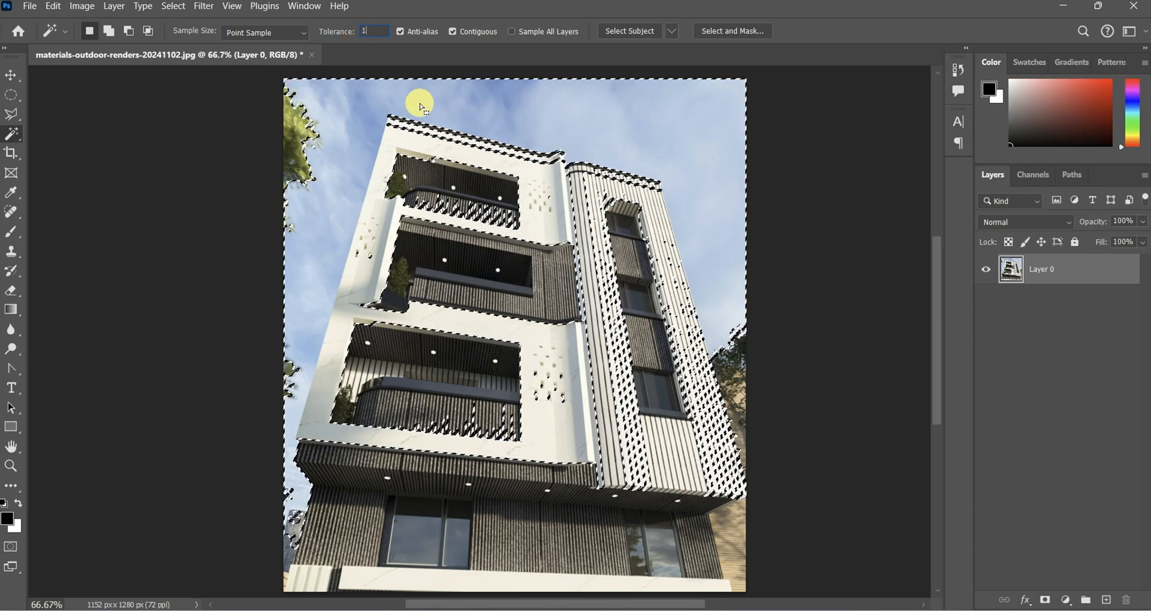
pyautogui.click(442, 107)
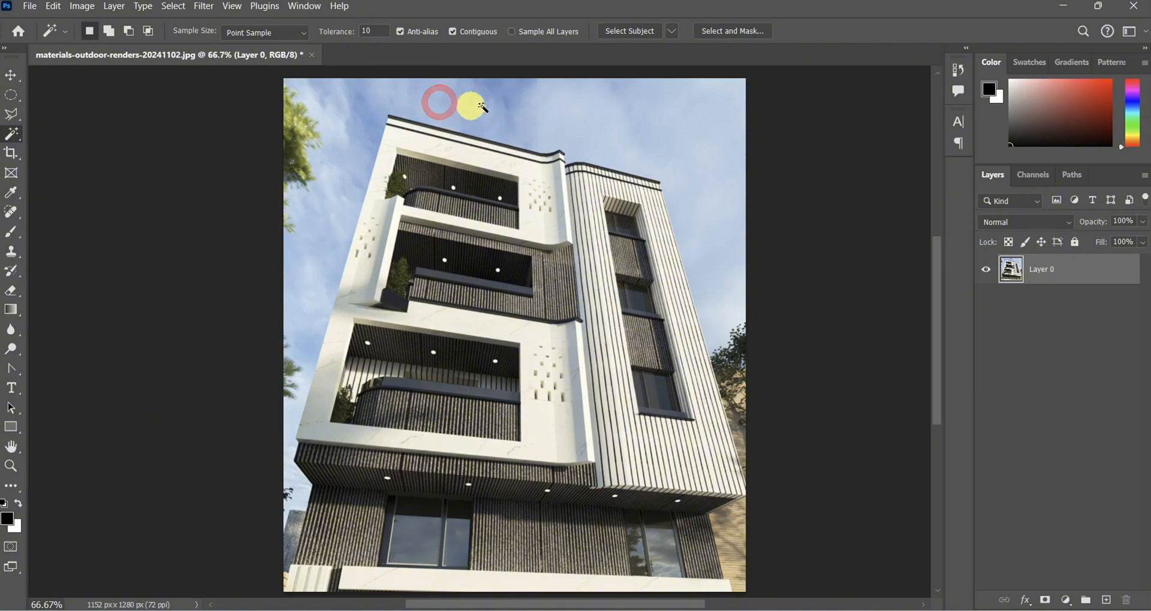